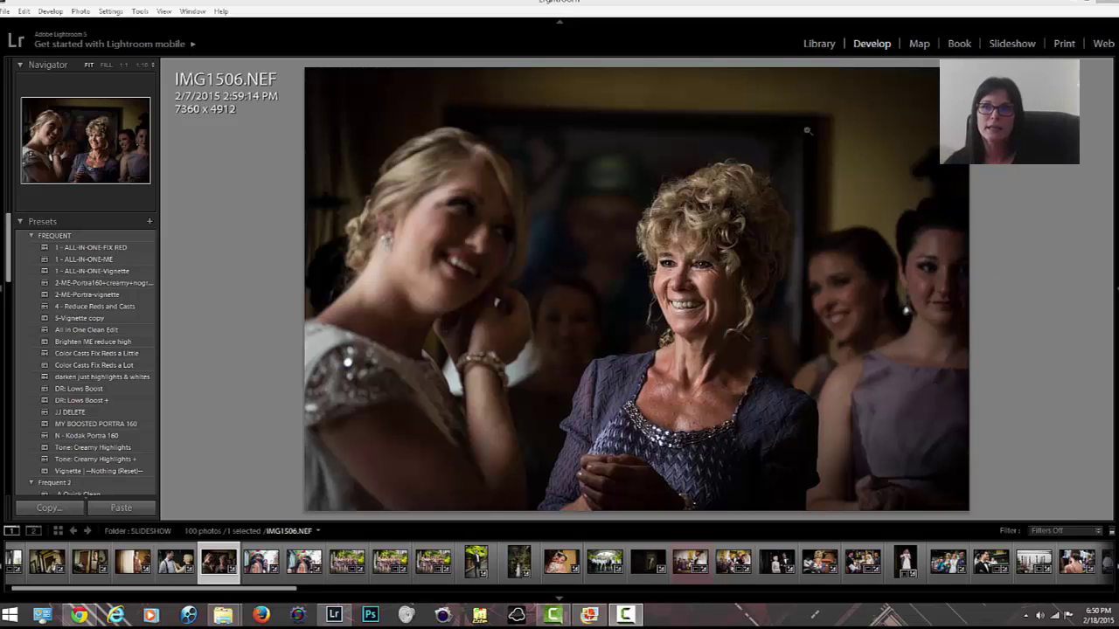
- Switch from Develop to the Library grid of the 100-photo SLIDESHOW folder
click(816, 44)
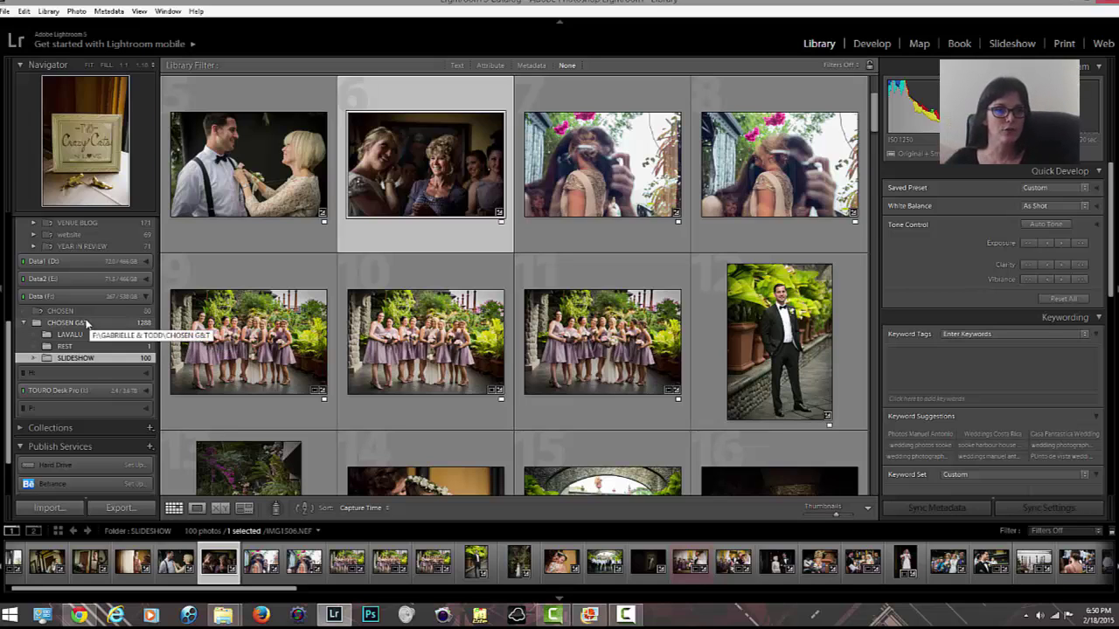
- Select the CHOSEN G&T folder to display all 1288 photos sorted by file name
click(91, 323)
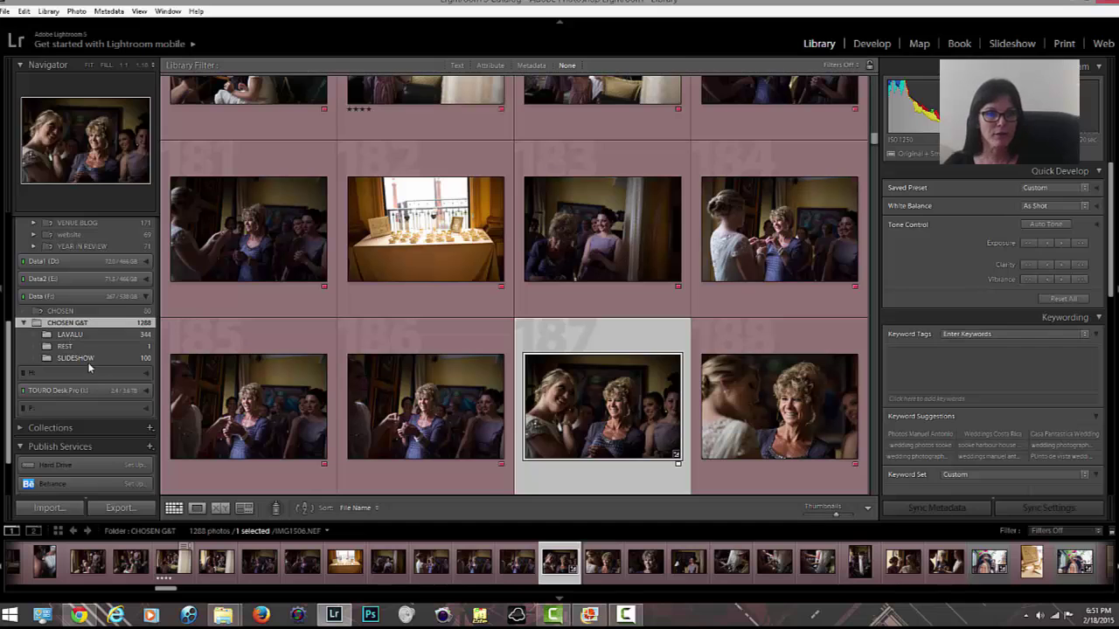
- Select the SLIDESHOW folder in the Folders panel to show its 100 photos
click(87, 358)
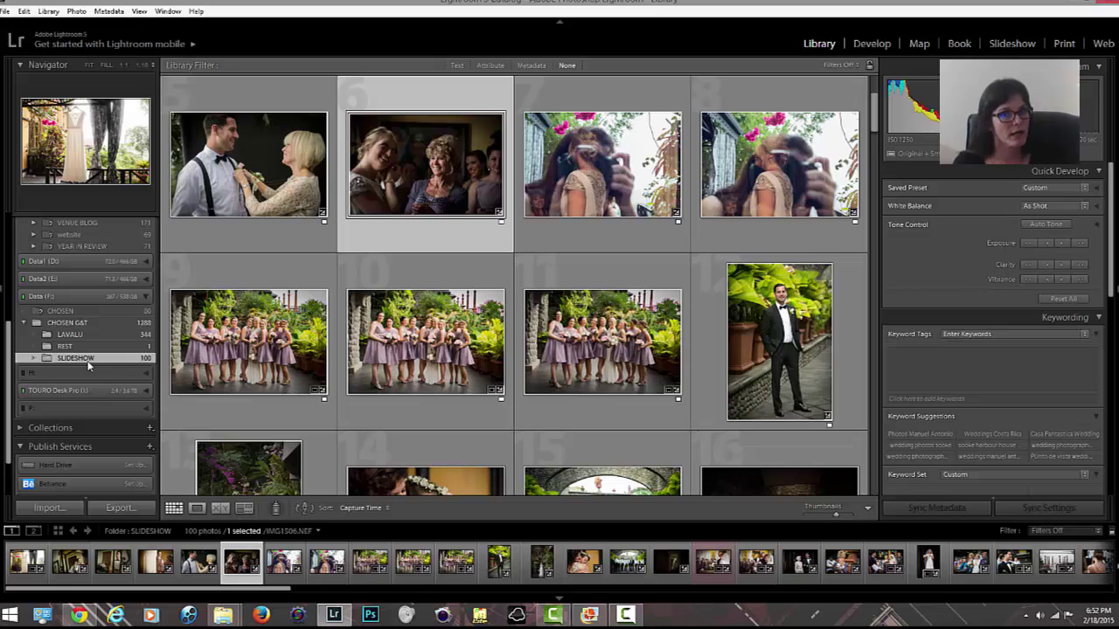
click(87, 360)
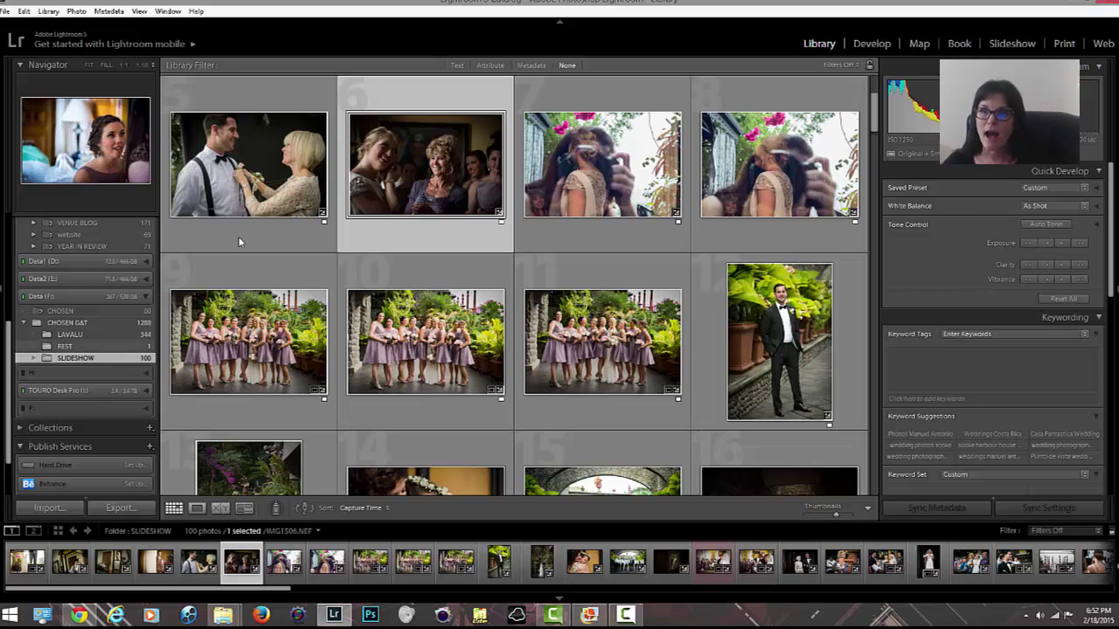
- Open the bridesmaid photo IMG1506.NEF in the Develop module
click(868, 45)
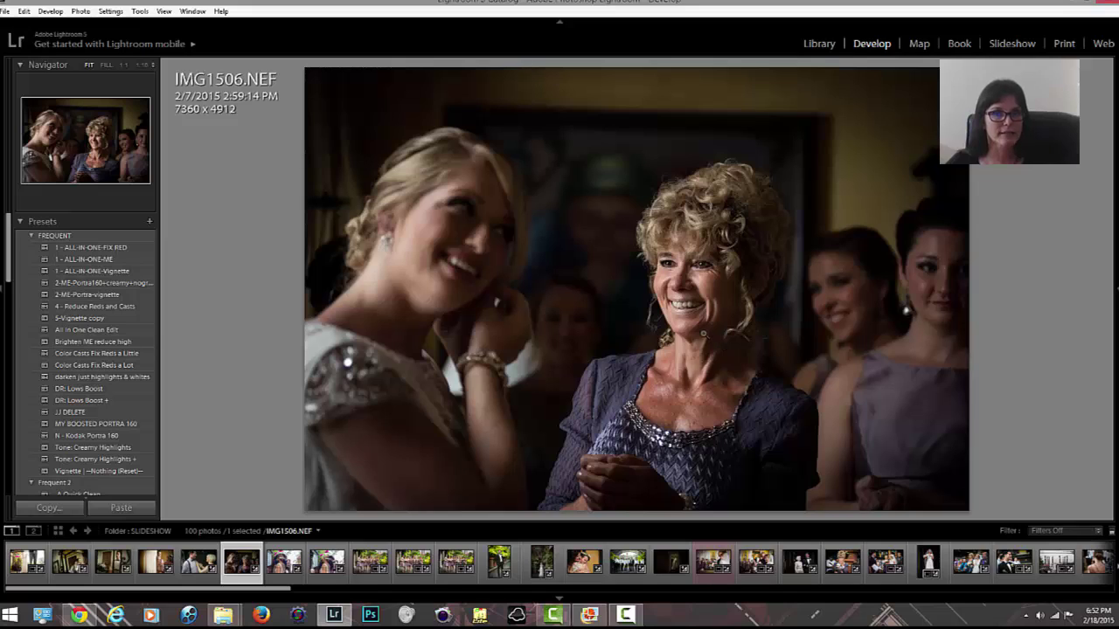
mouse_move(1116, 294)
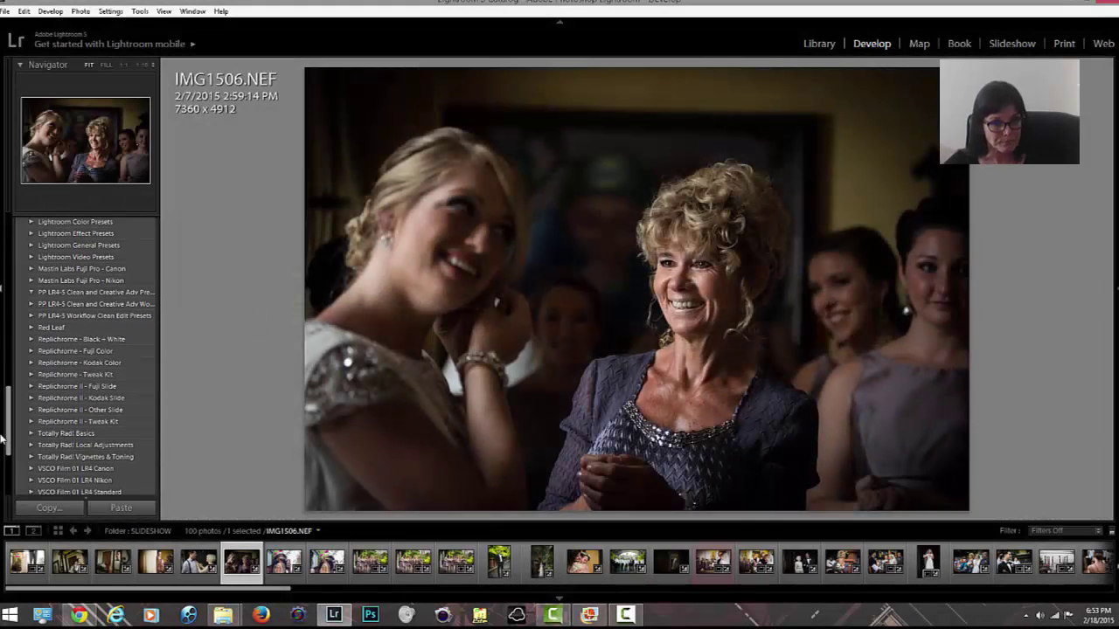
click(30, 470)
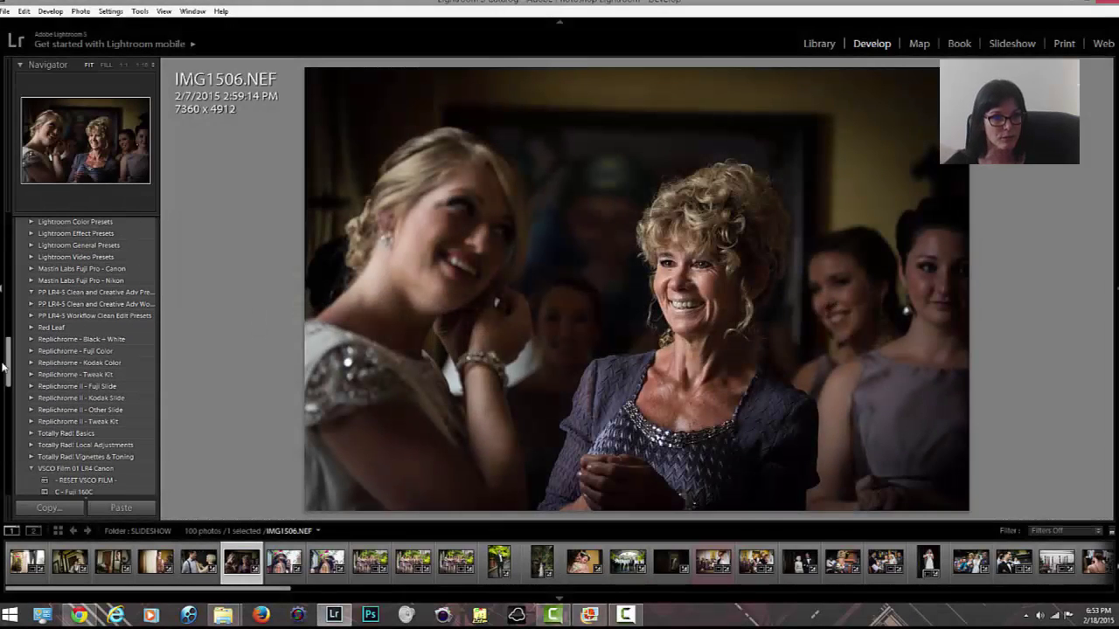
scroll(94, 378, down, 8)
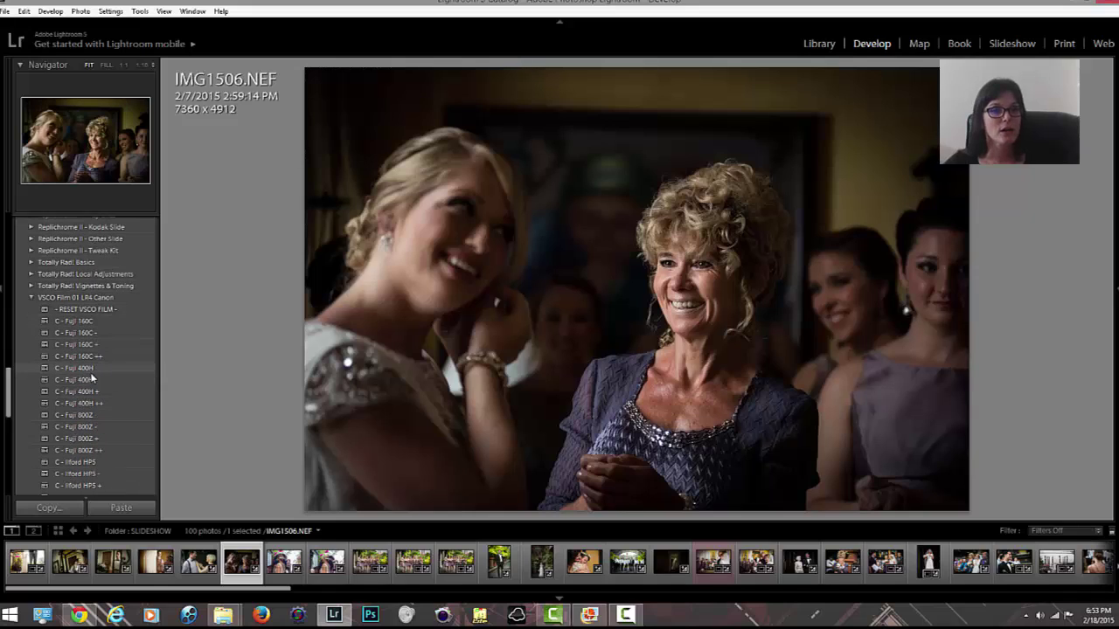
click(77, 370)
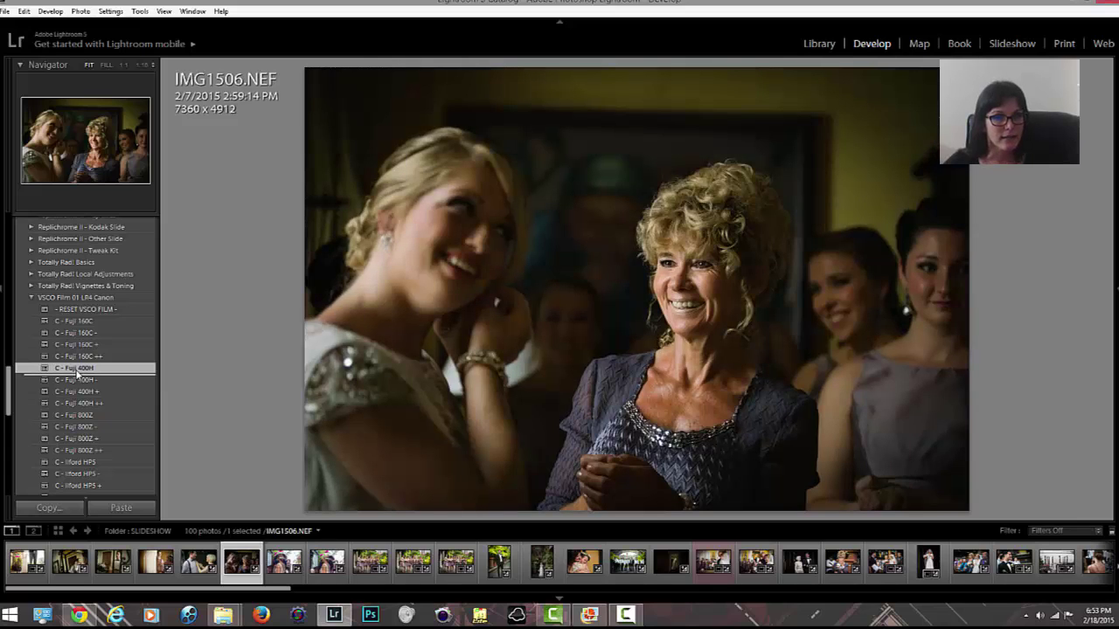
scroll(113, 262, up, 6)
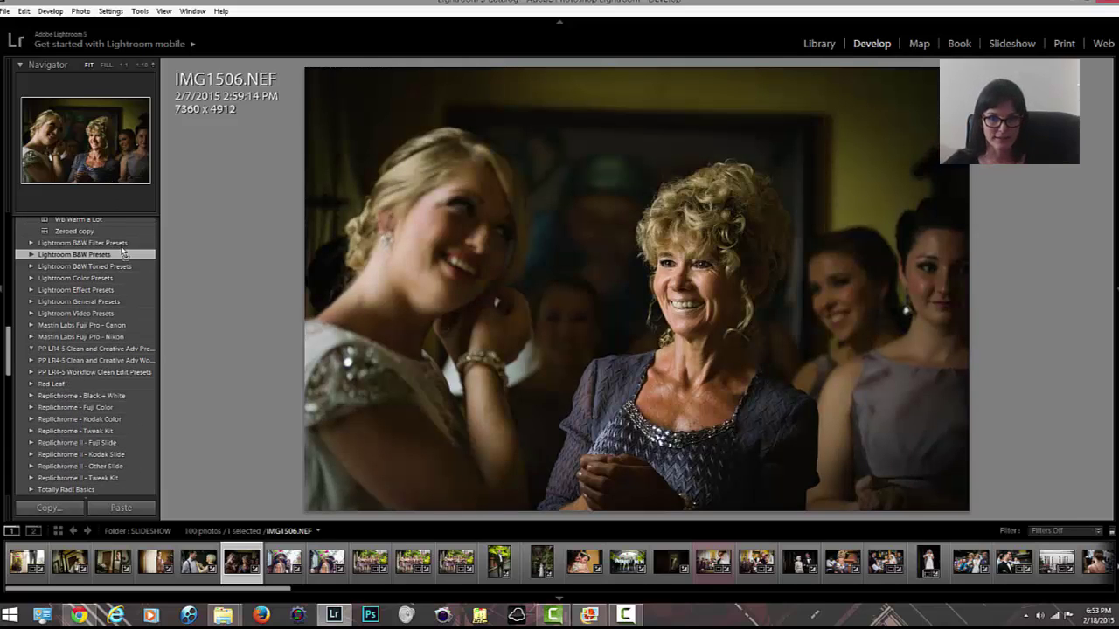
scroll(118, 238, up, 10)
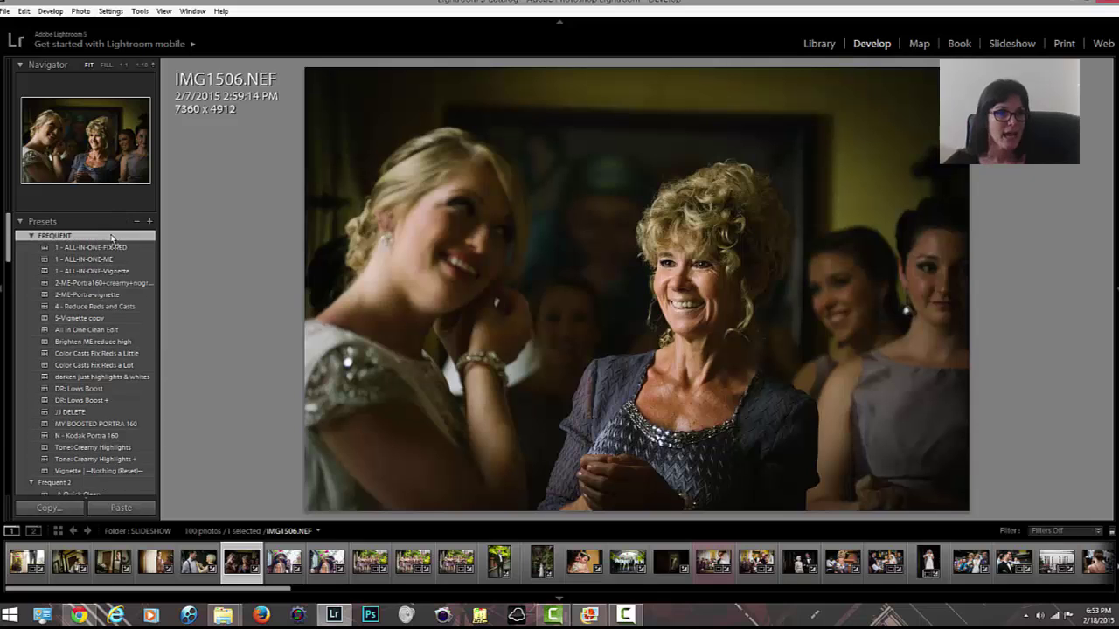
scroll(106, 489, down, 1)
scroll(106, 491, down, 15)
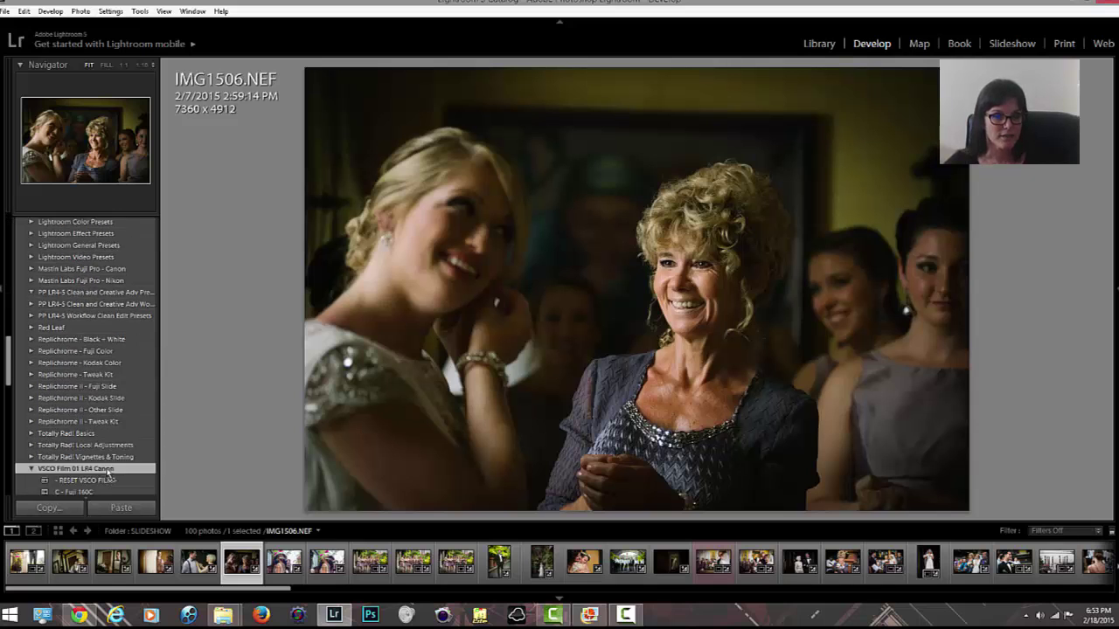
scroll(109, 478, down, 3)
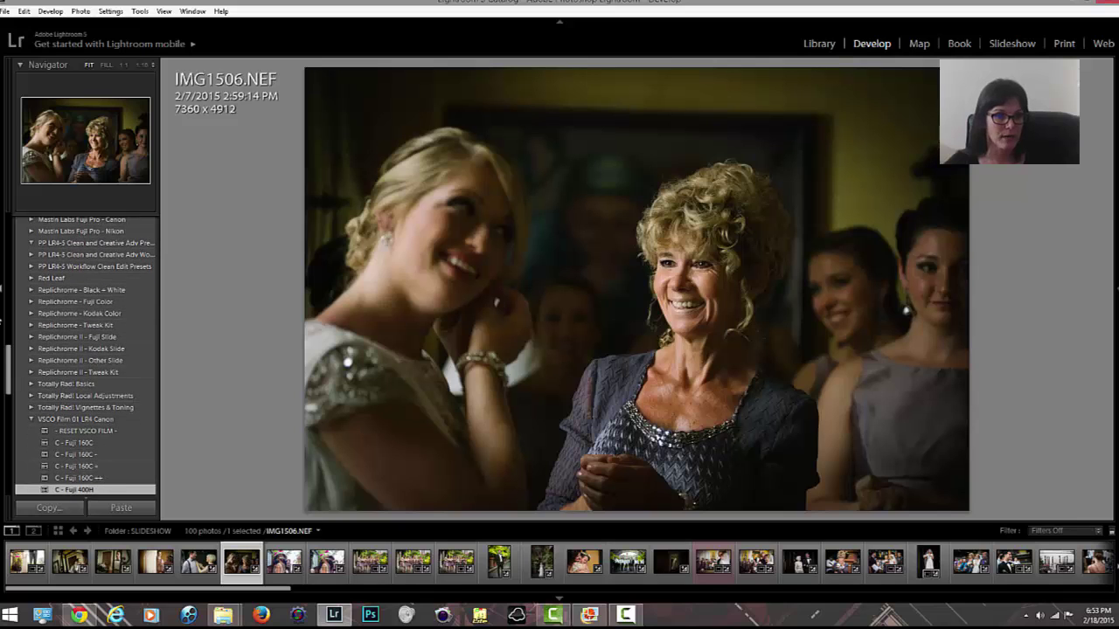
drag(12, 367, 14, 270)
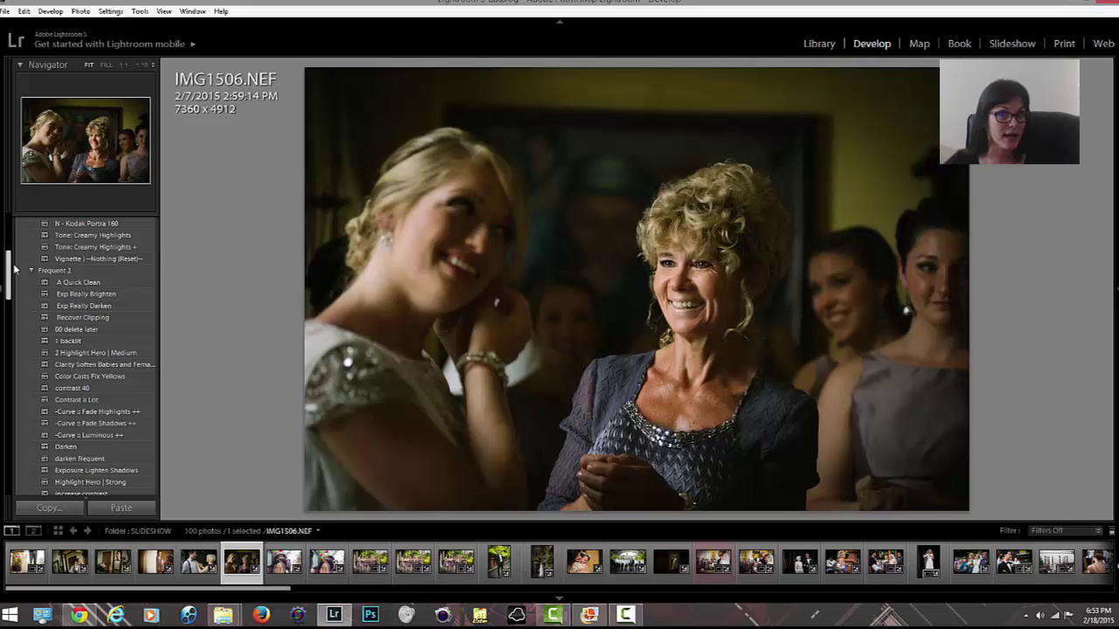
drag(14, 270, 14, 273)
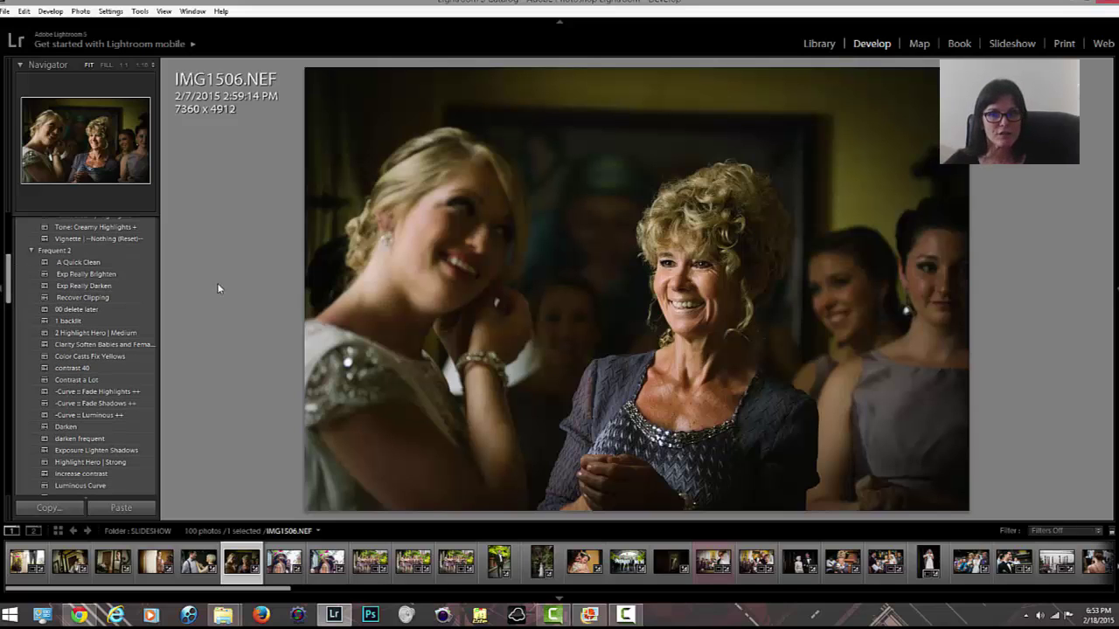
click(24, 10)
click(28, 26)
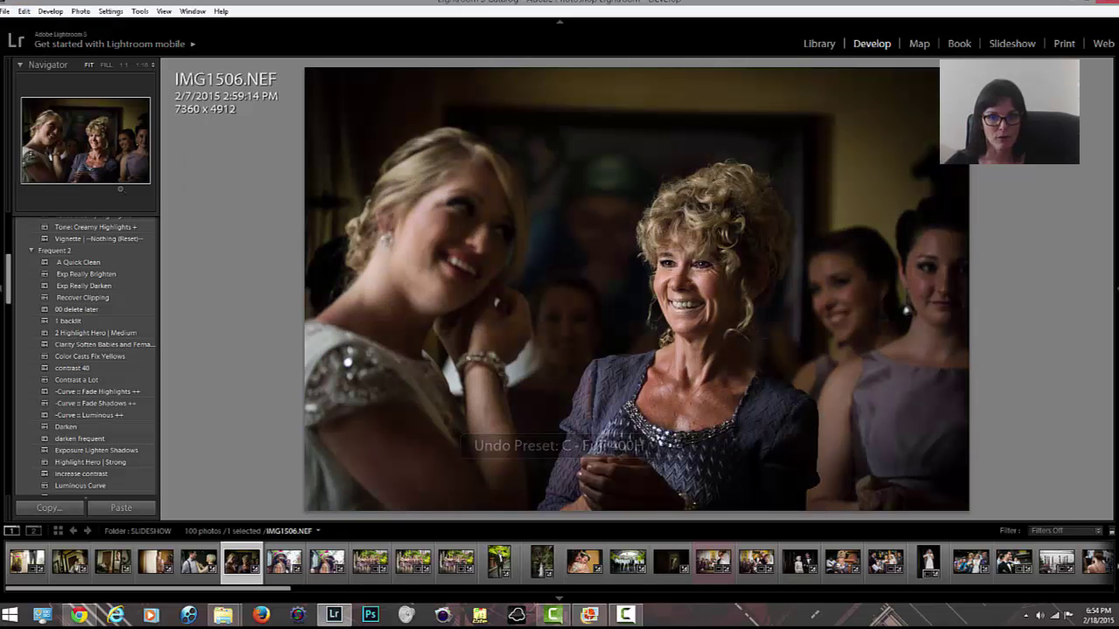
drag(3, 297, 4, 253)
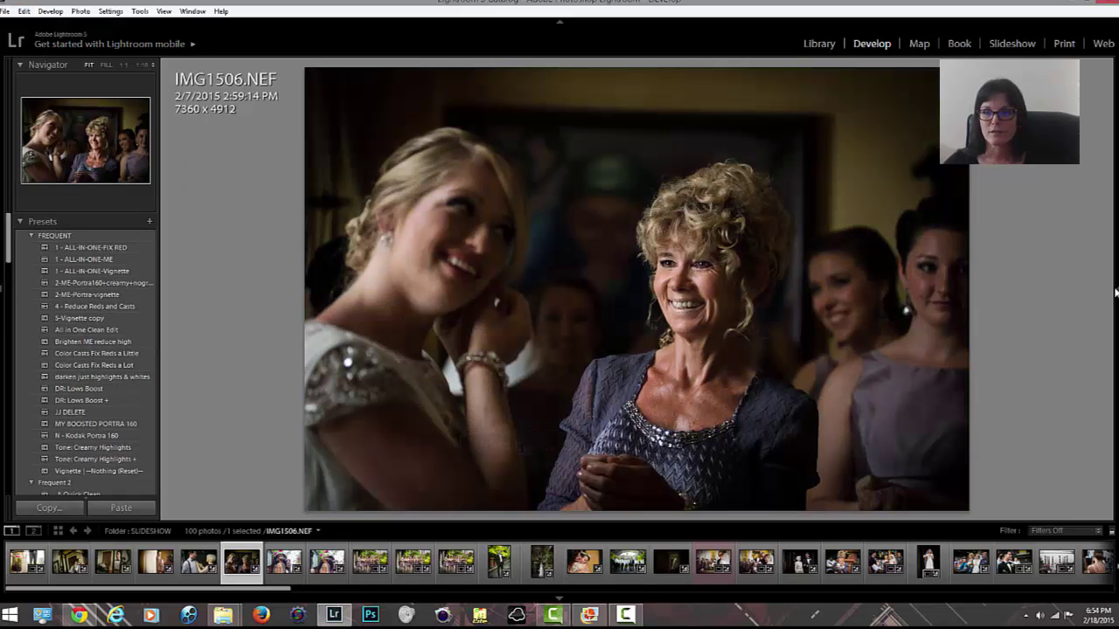
- Bring the File Explorer window for the CHOSEN JPEG folder to the front
mouse_move(1116, 291)
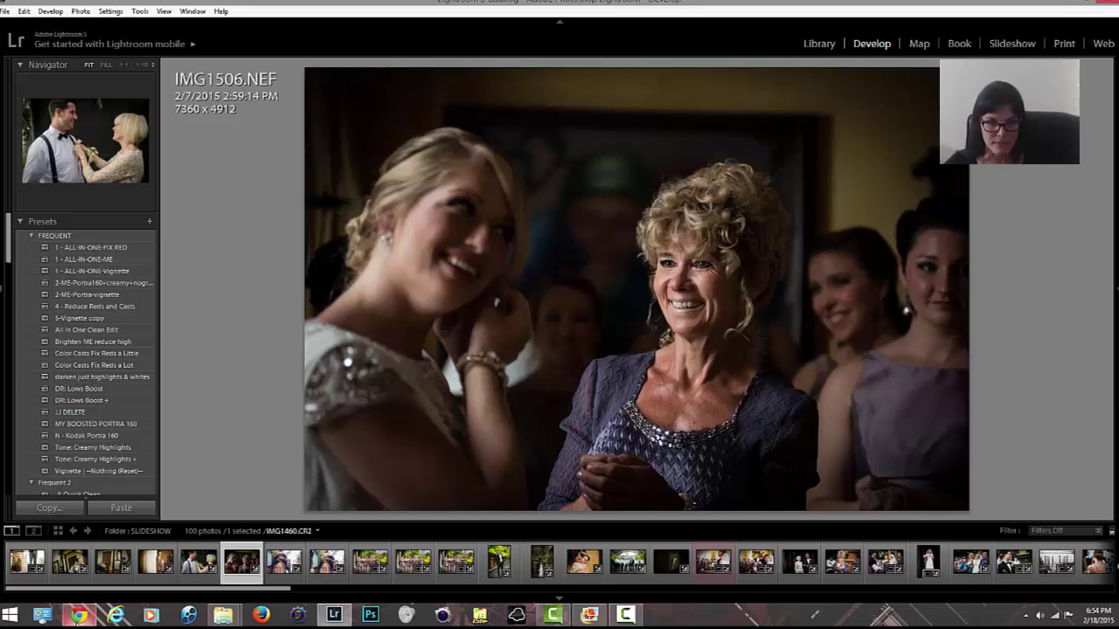
mouse_move(223, 616)
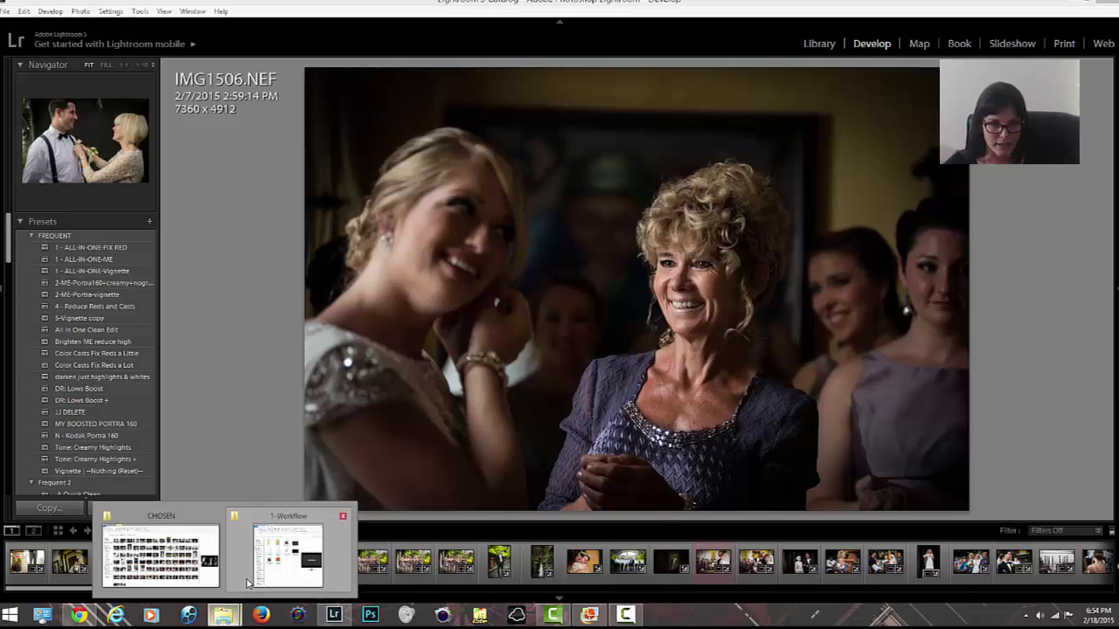
click(185, 566)
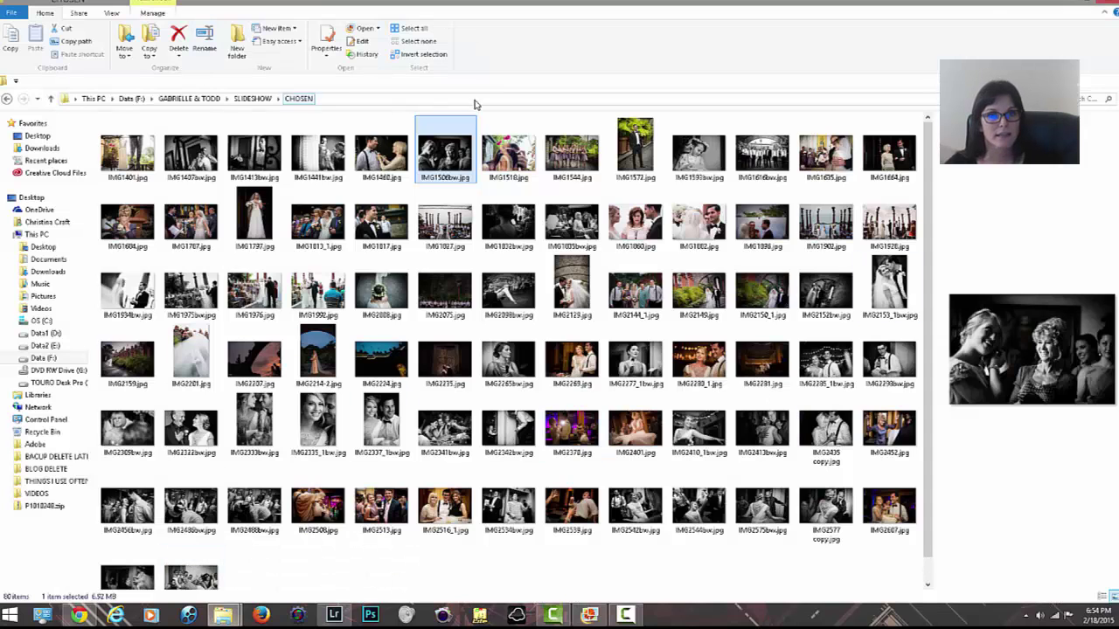
- View IMG1506bw.jpg full-screen in Photo Gallery, then close the viewer
double_click(449, 164)
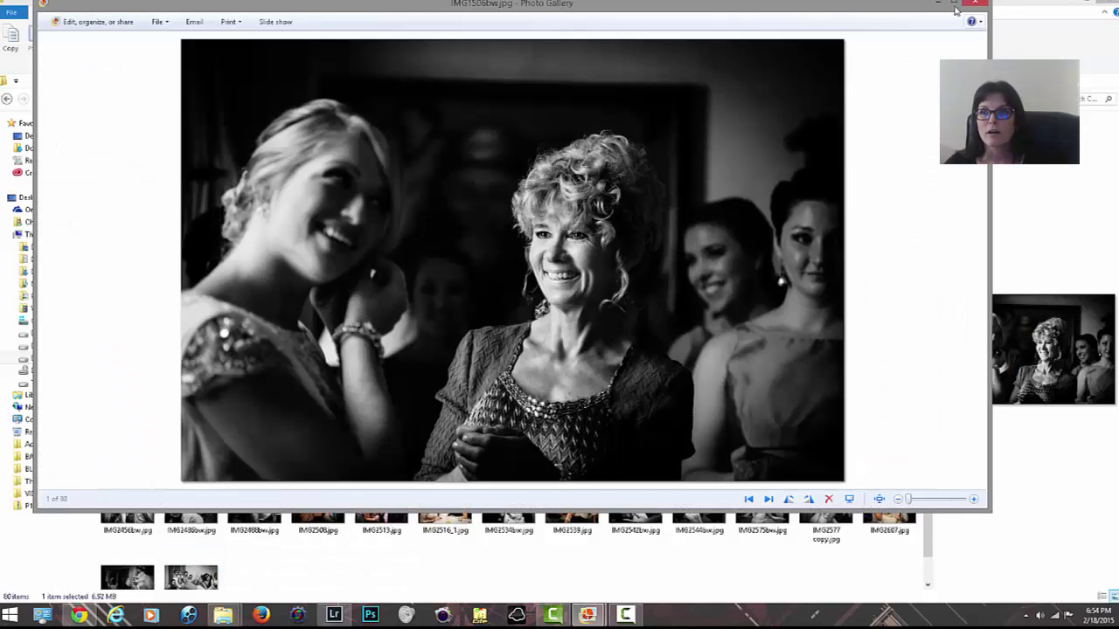
click(955, 11)
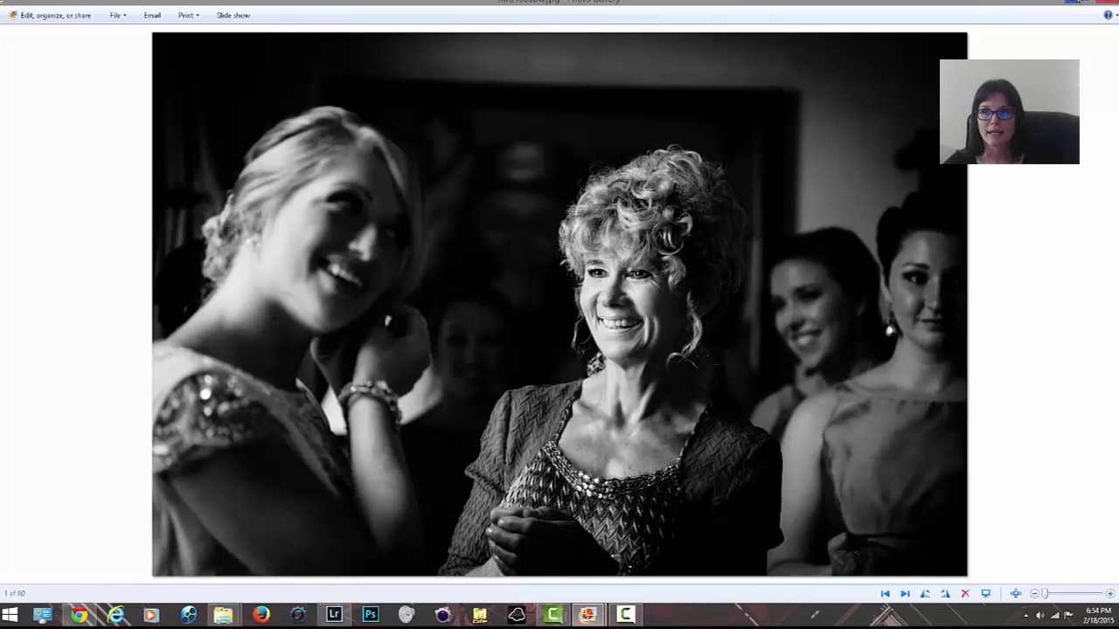
click(1105, 3)
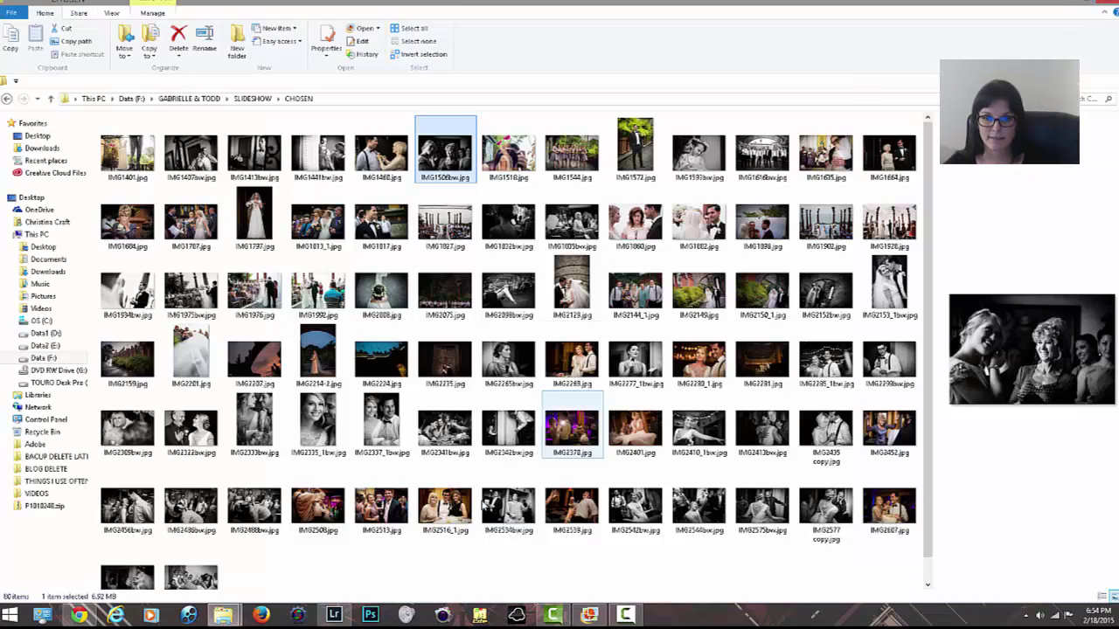
- Back in Lightroom, reset IMG1506's settings, then undo the reset to restore its adjustments
click(334, 615)
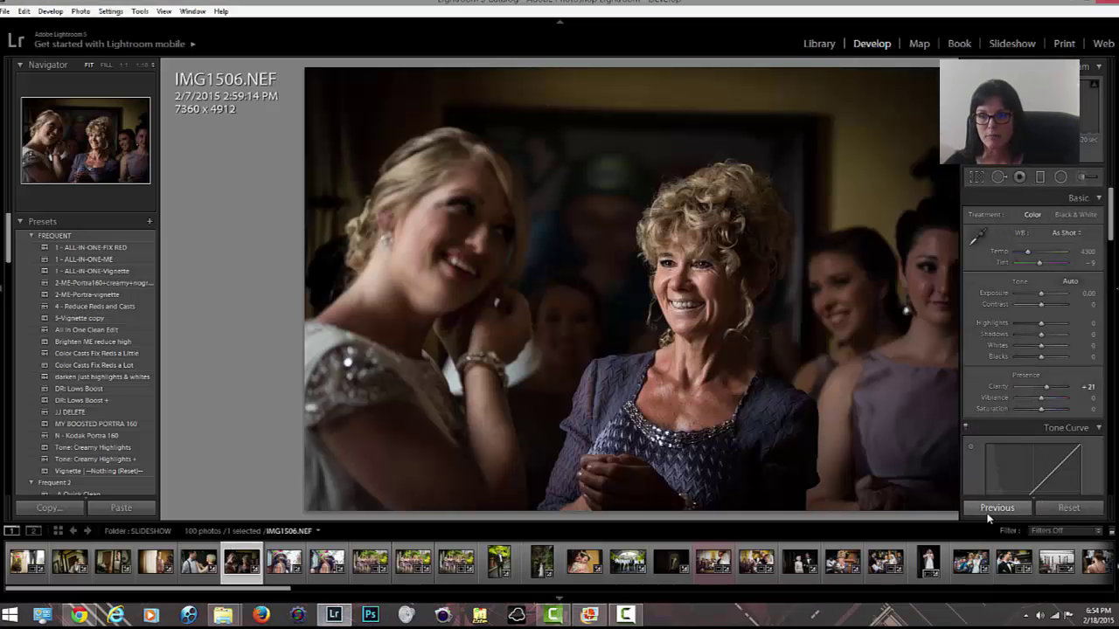
click(1068, 509)
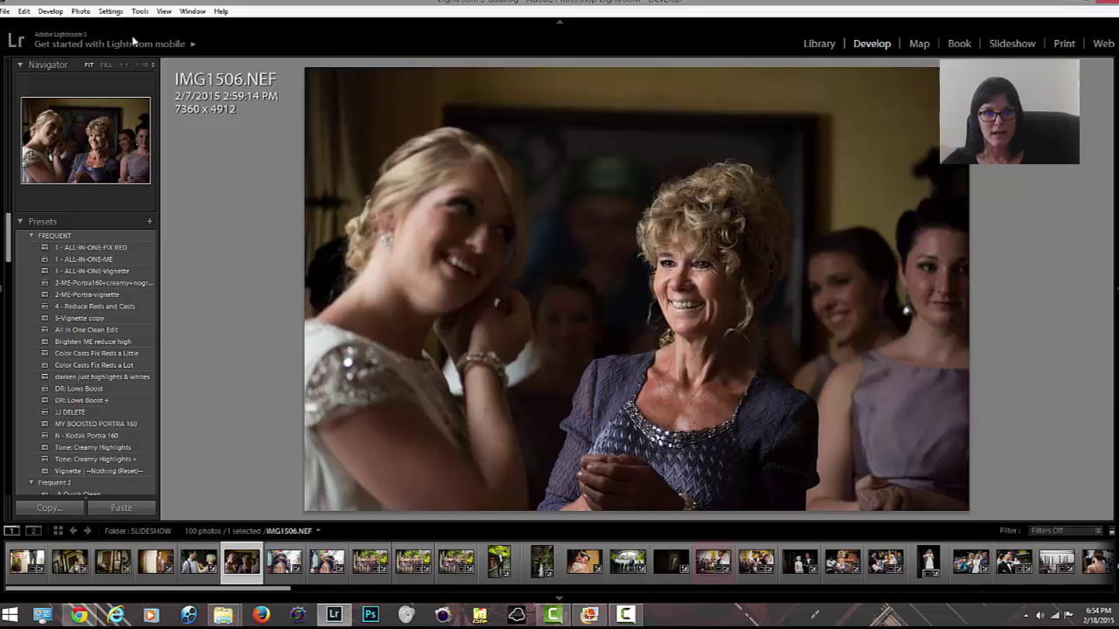
click(24, 10)
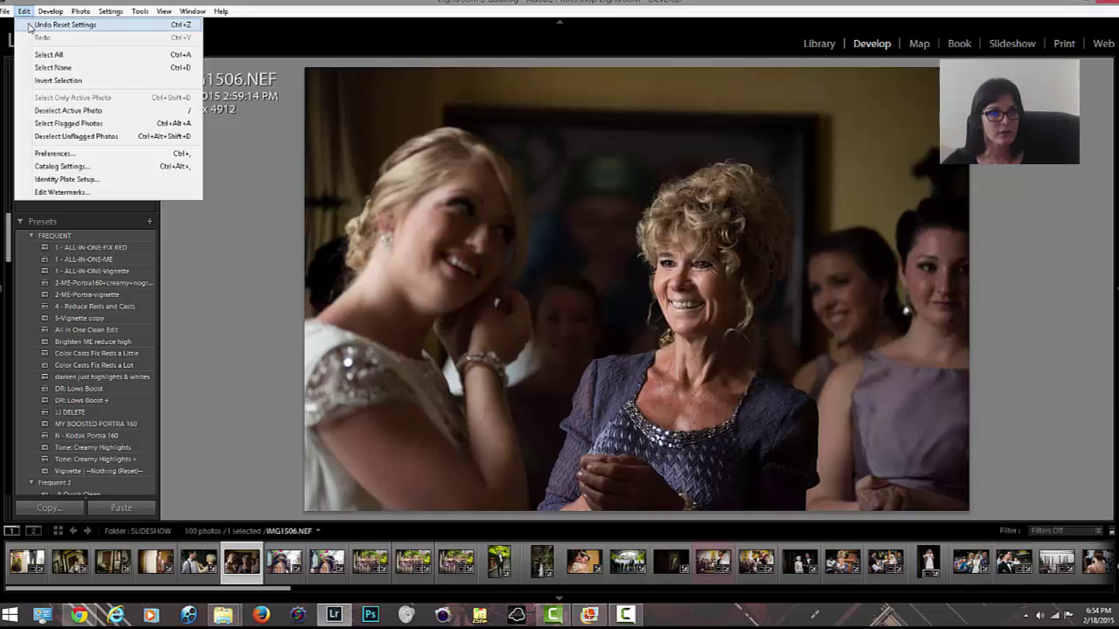
click(63, 24)
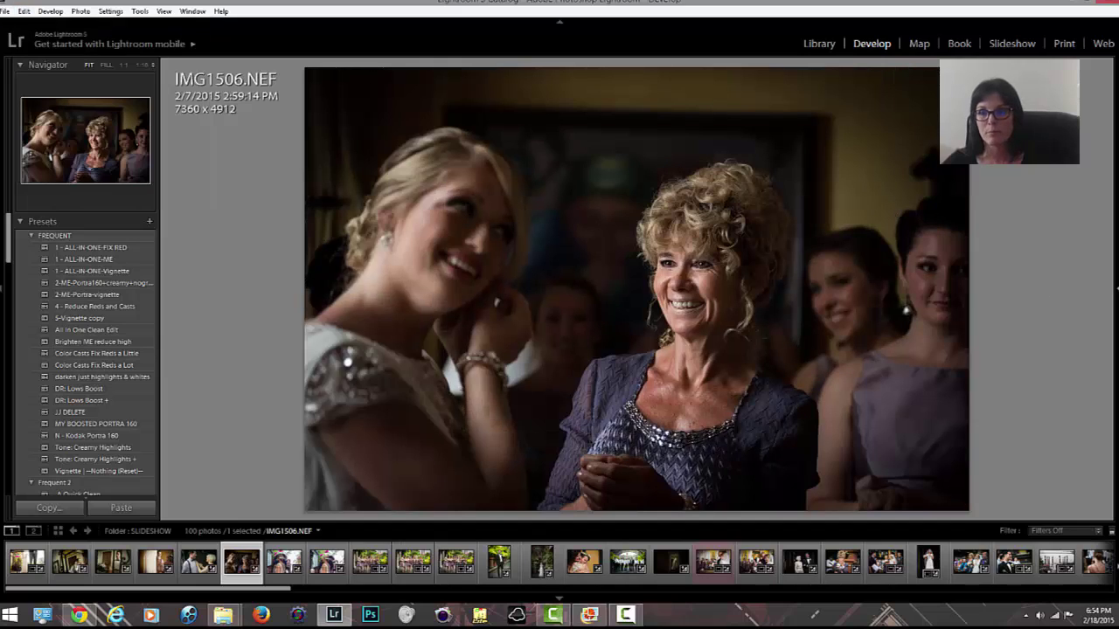
mouse_move(1116, 292)
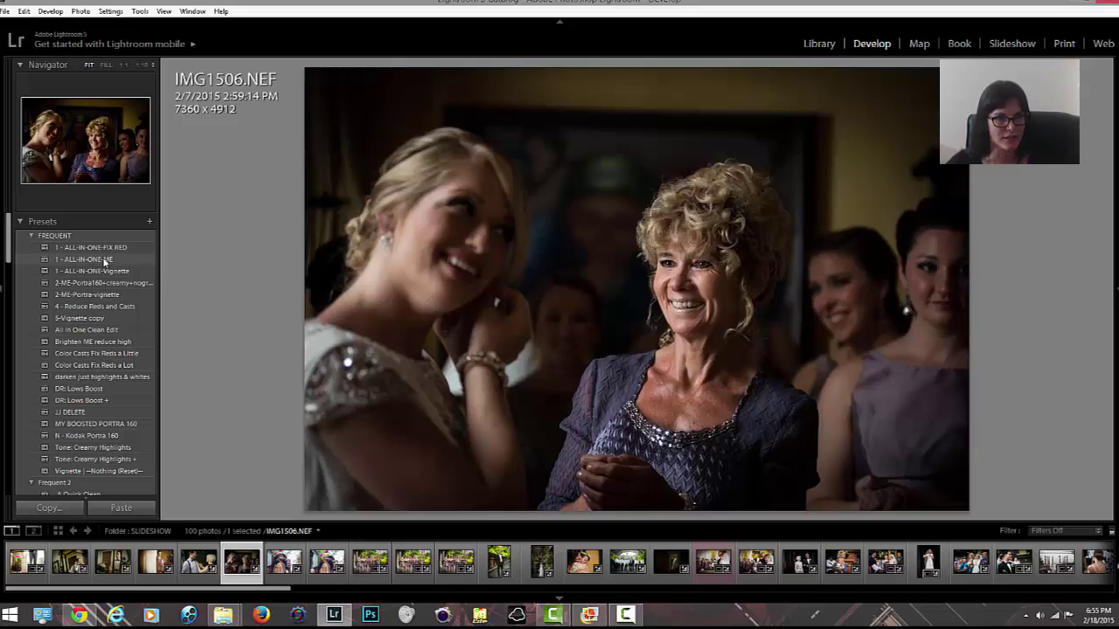
click(106, 260)
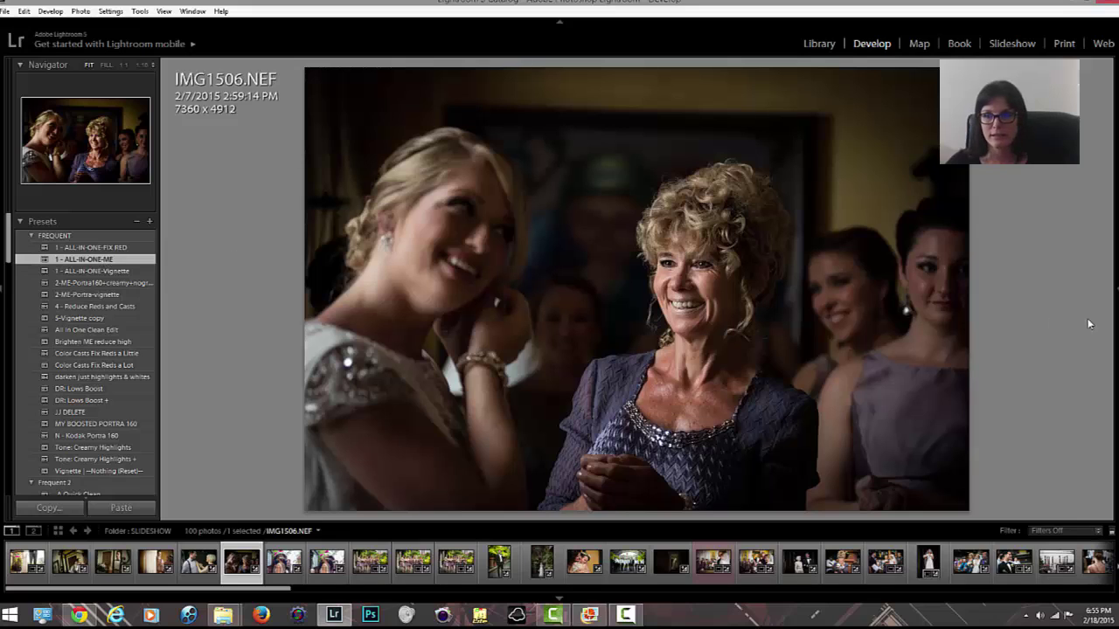
click(1116, 288)
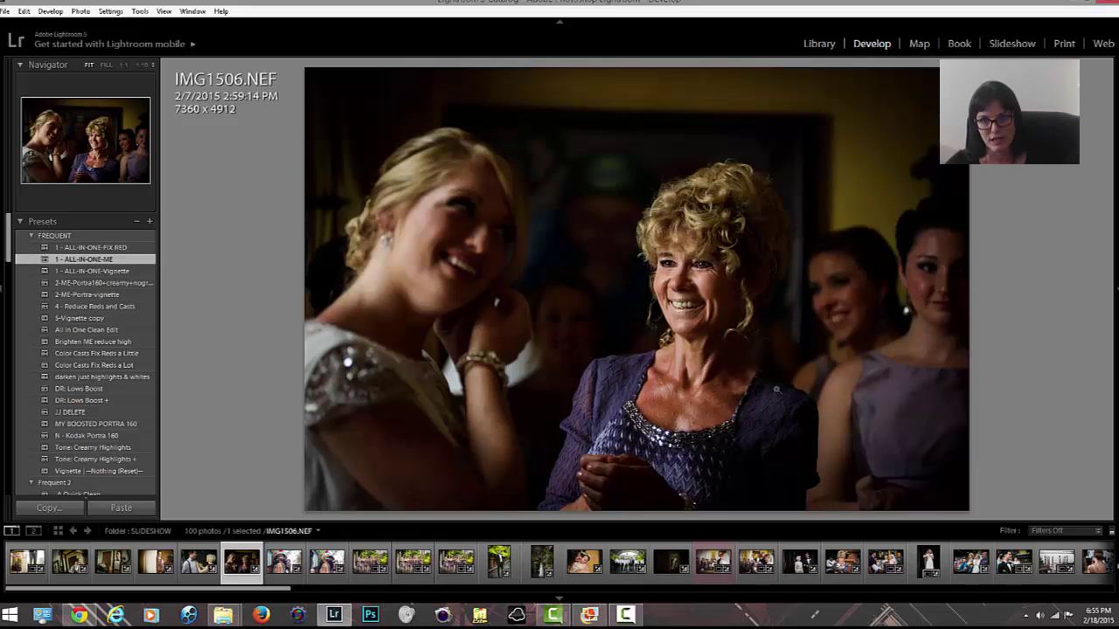
mouse_move(1115, 293)
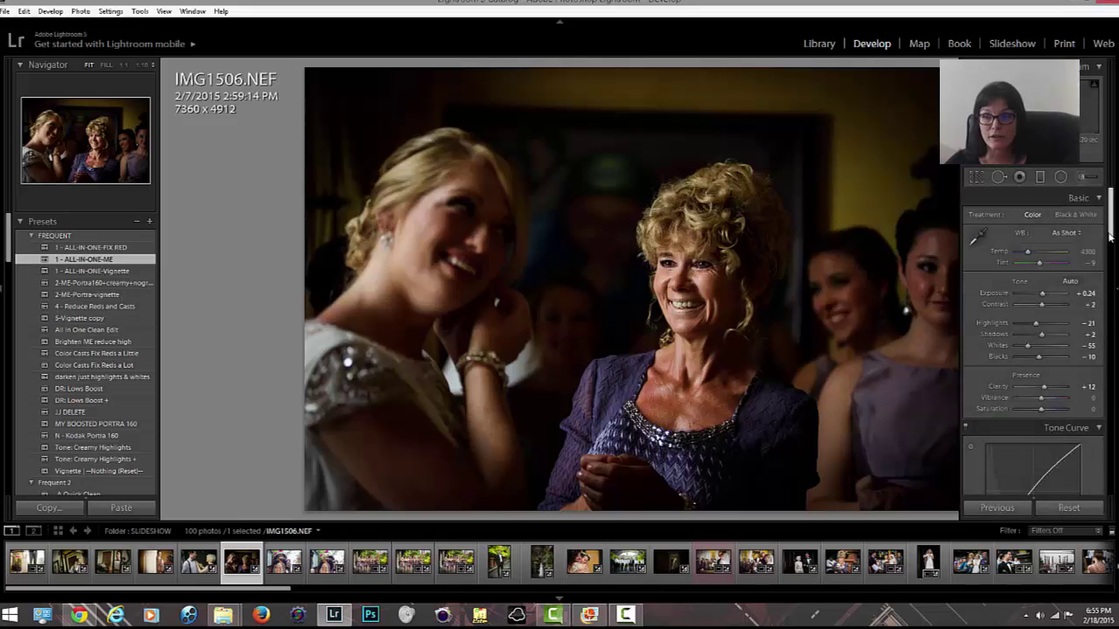
scroll(1108, 262, down, 3)
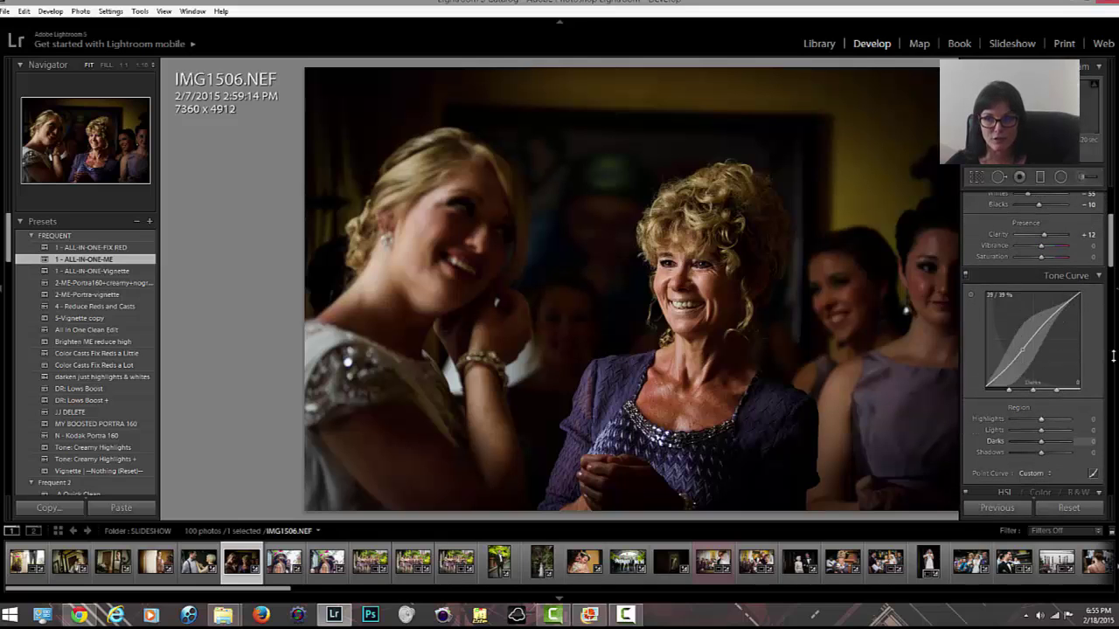
scroll(1035, 341, up, 1)
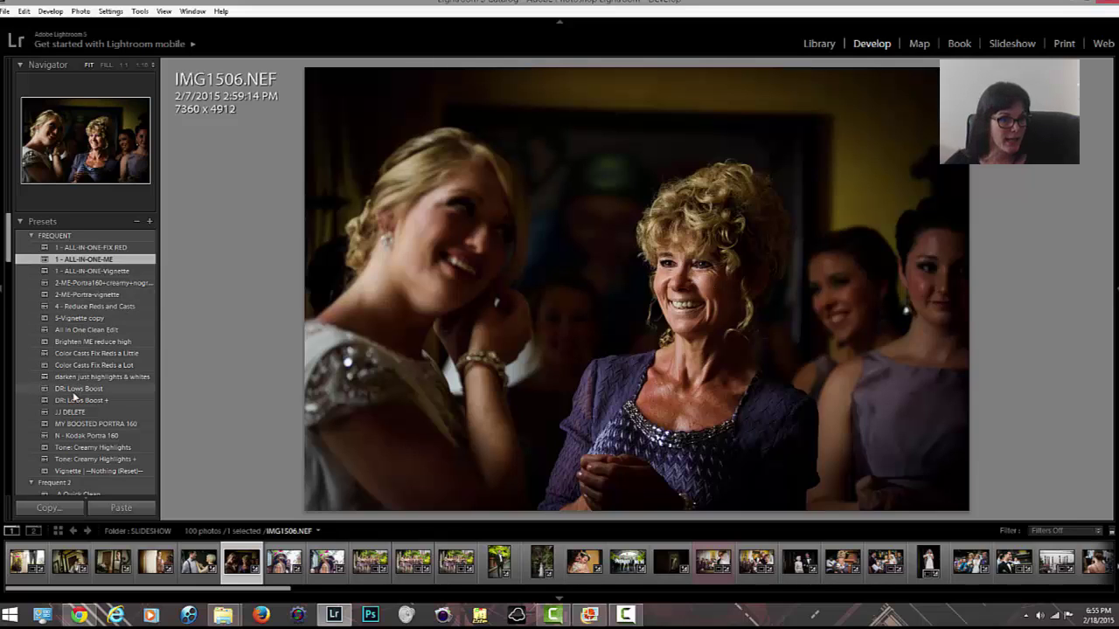
- Try the 5-Vignette copy and 4 - Reduce Reds and Casts presets, then apply DR: Lows Boost
click(93, 319)
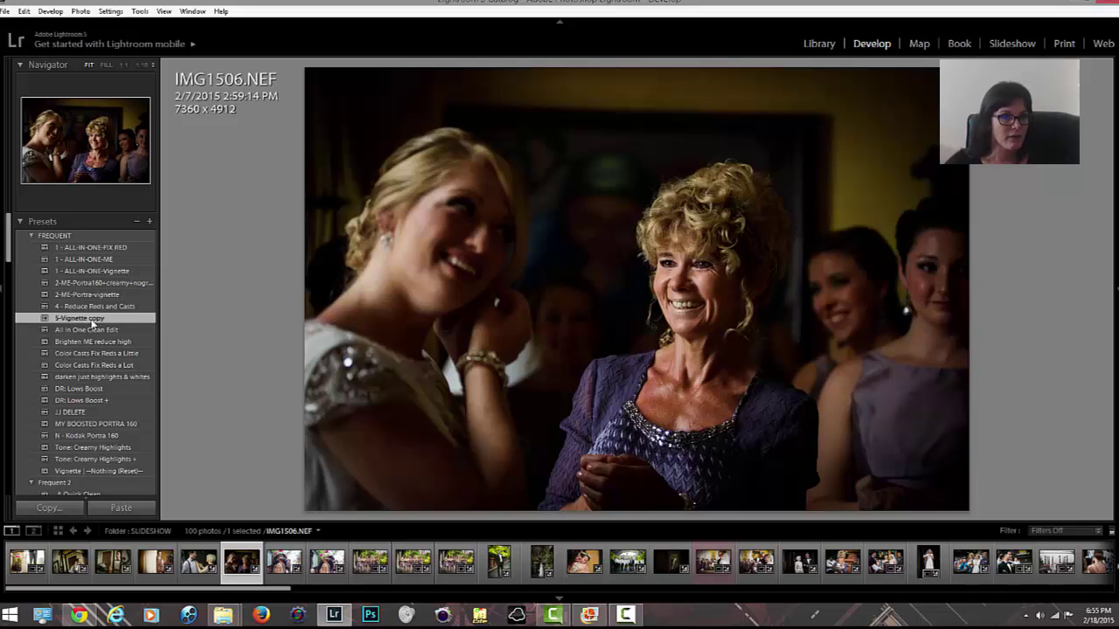
click(94, 308)
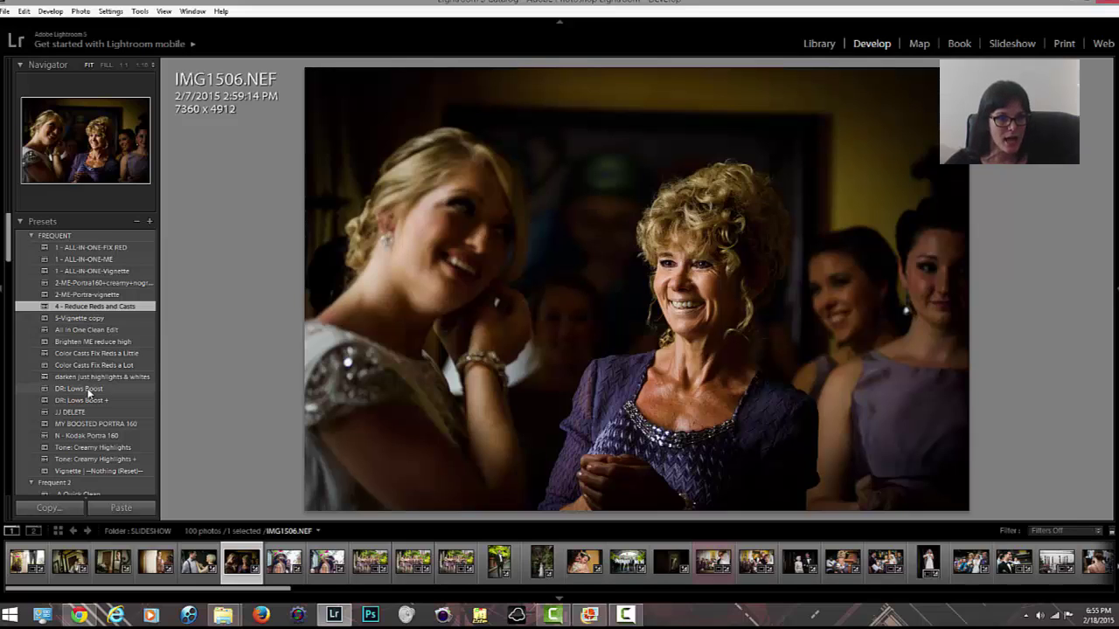
click(88, 391)
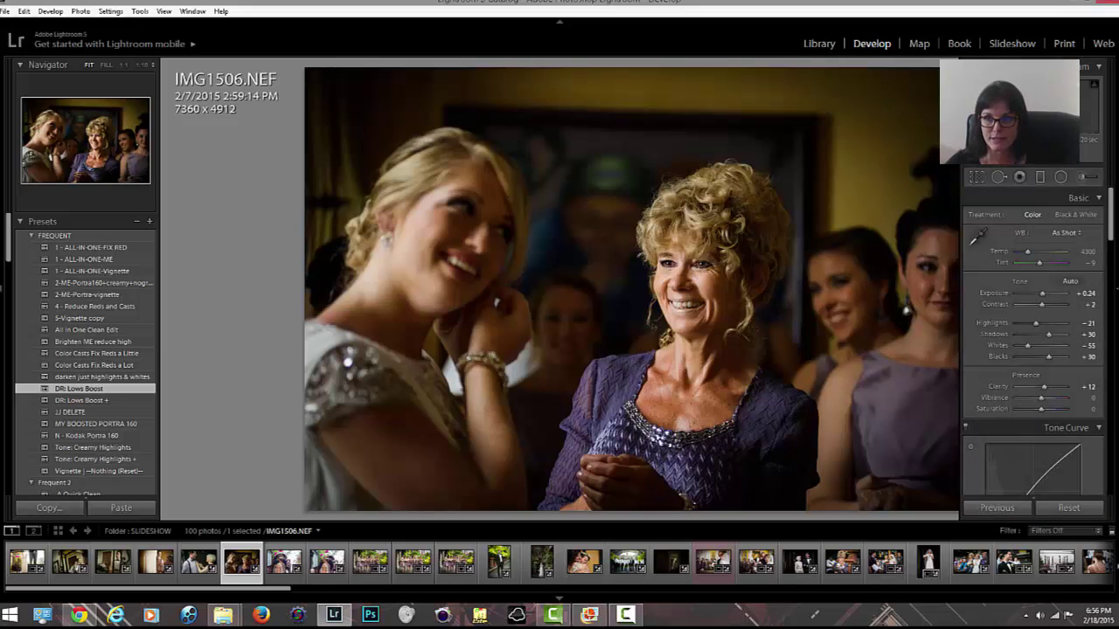
scroll(1092, 391, down, 10)
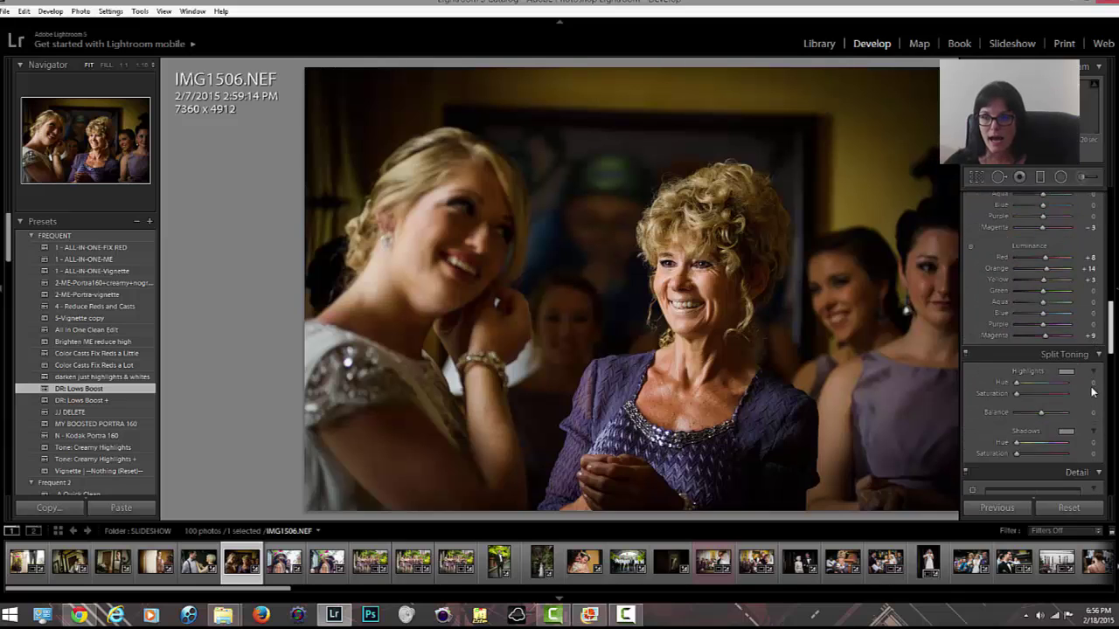
scroll(1091, 392, down, 5)
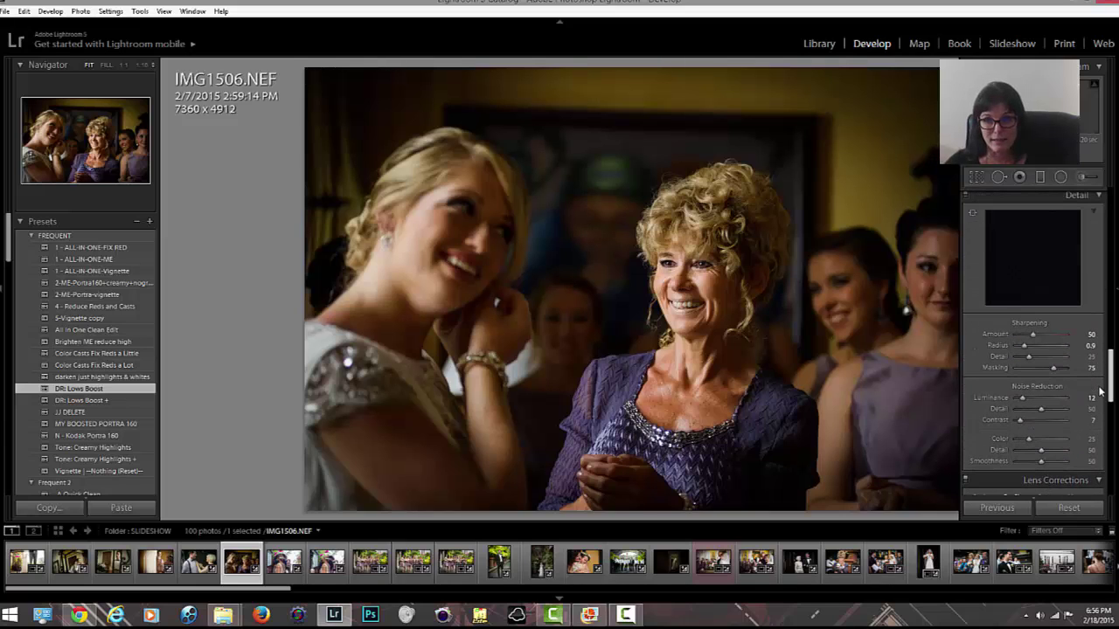
drag(1106, 391, 1109, 343)
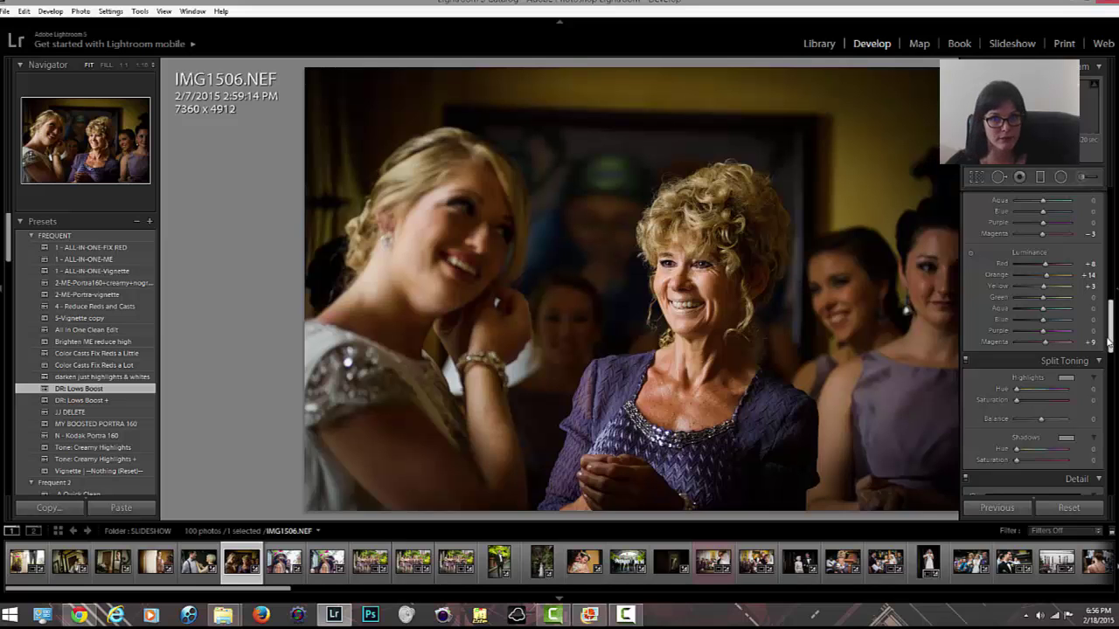
drag(1108, 340, 1112, 253)
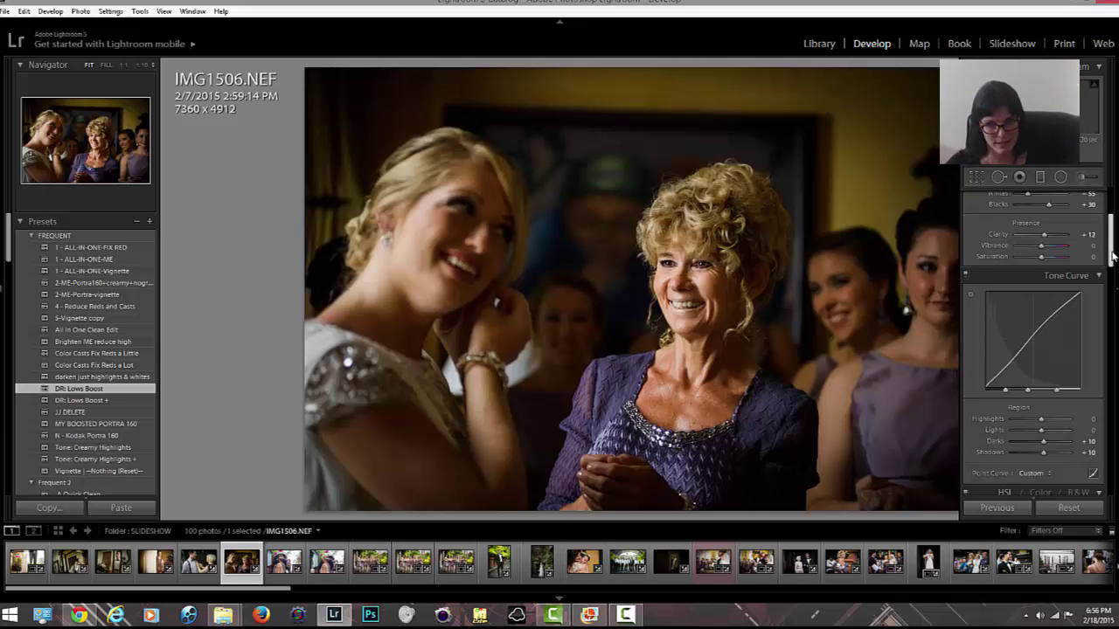
drag(1112, 254, 1110, 260)
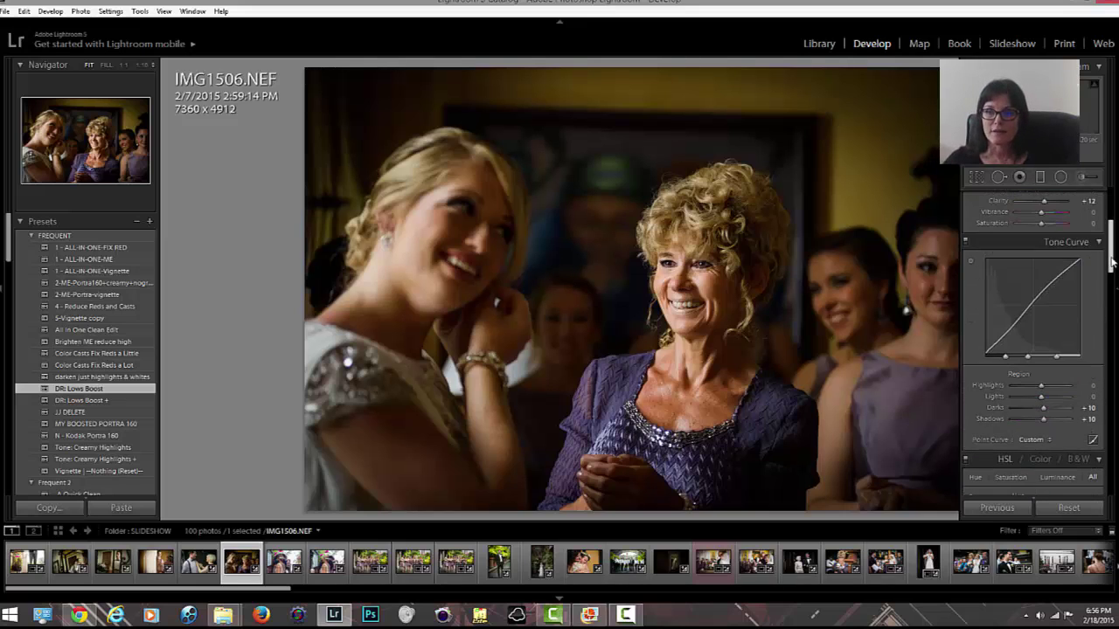
click(1116, 287)
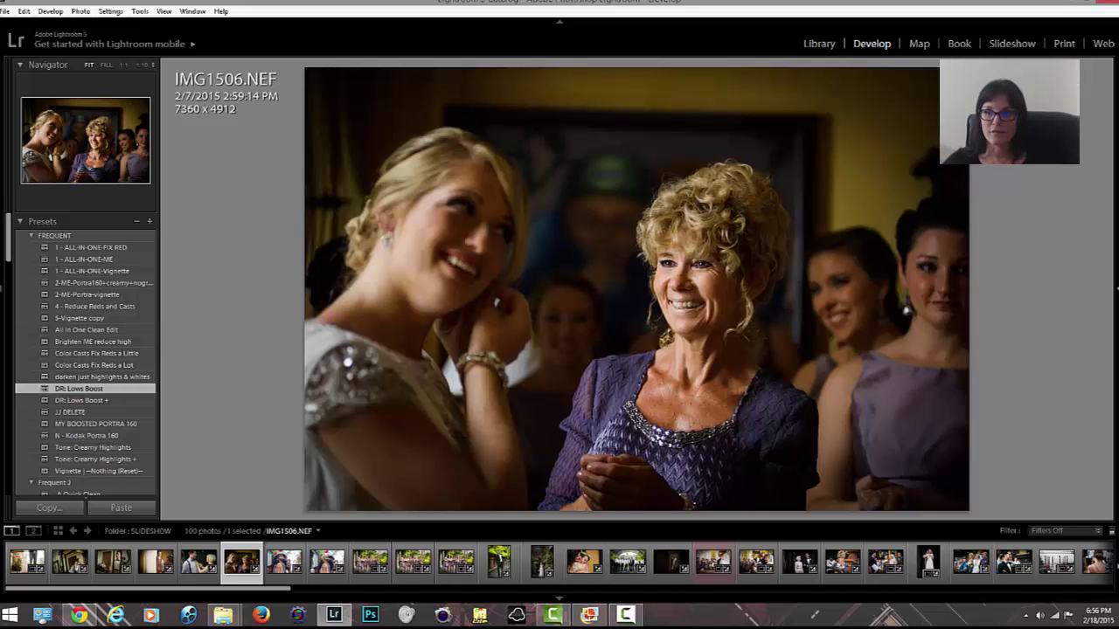
mouse_move(1116, 287)
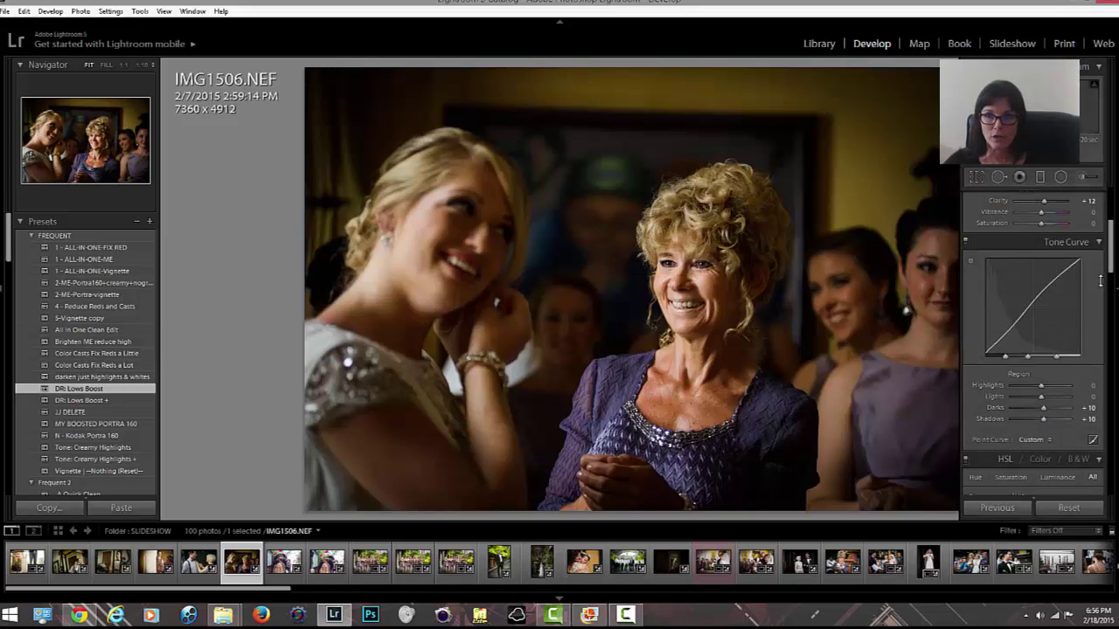
drag(1110, 268, 1114, 204)
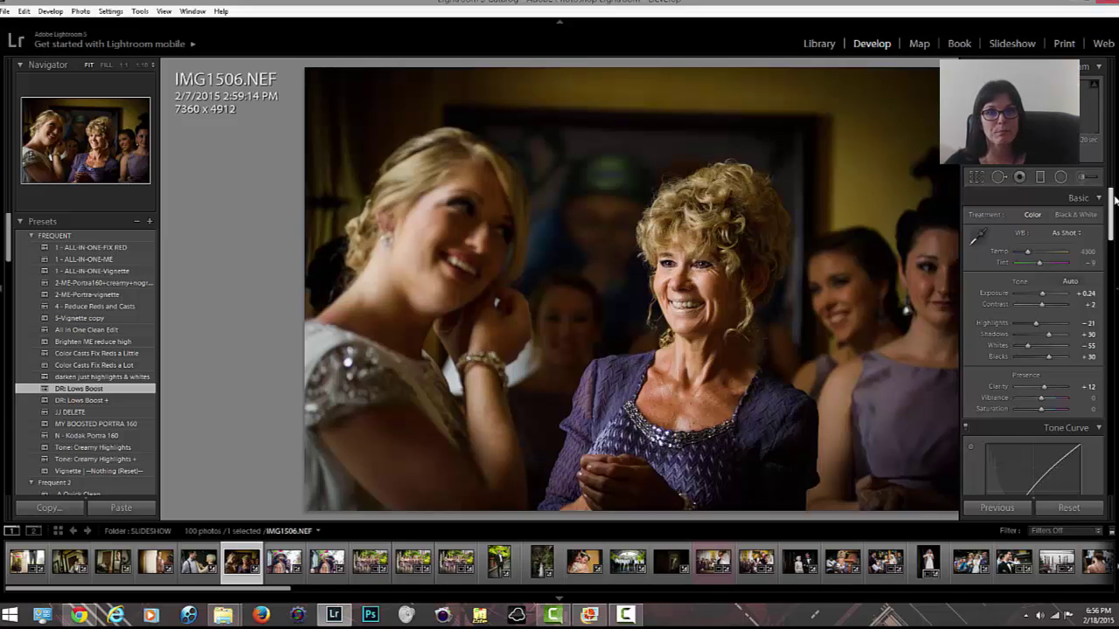
- Reset IMG1506, apply 5-Vignette copy, and crop it to 5915 x 3948 around the two women
click(1080, 510)
key(r)
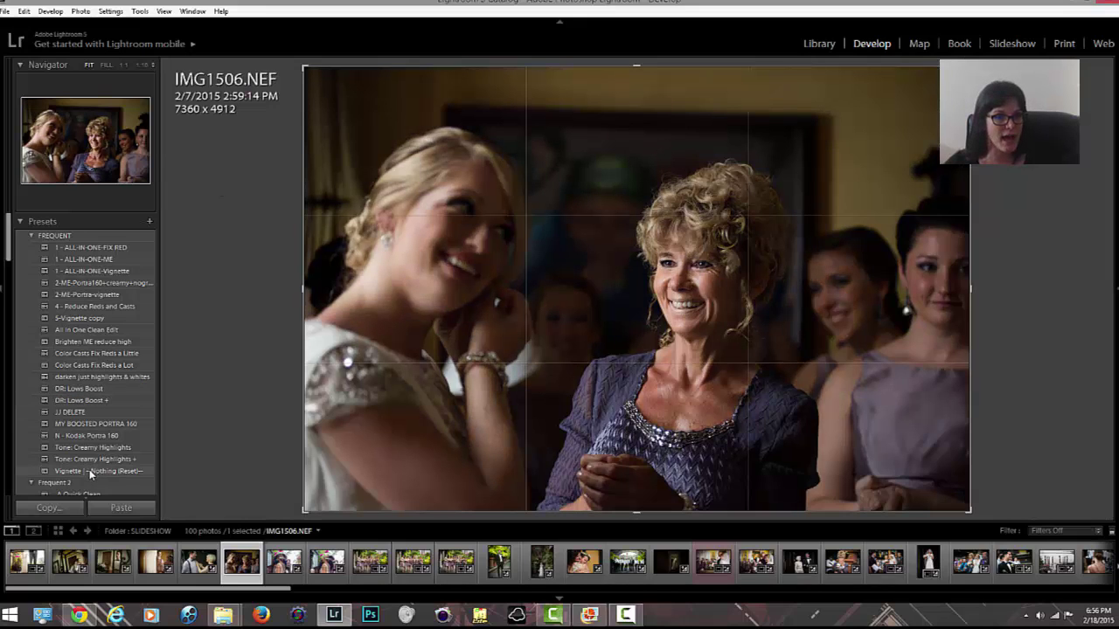
click(87, 318)
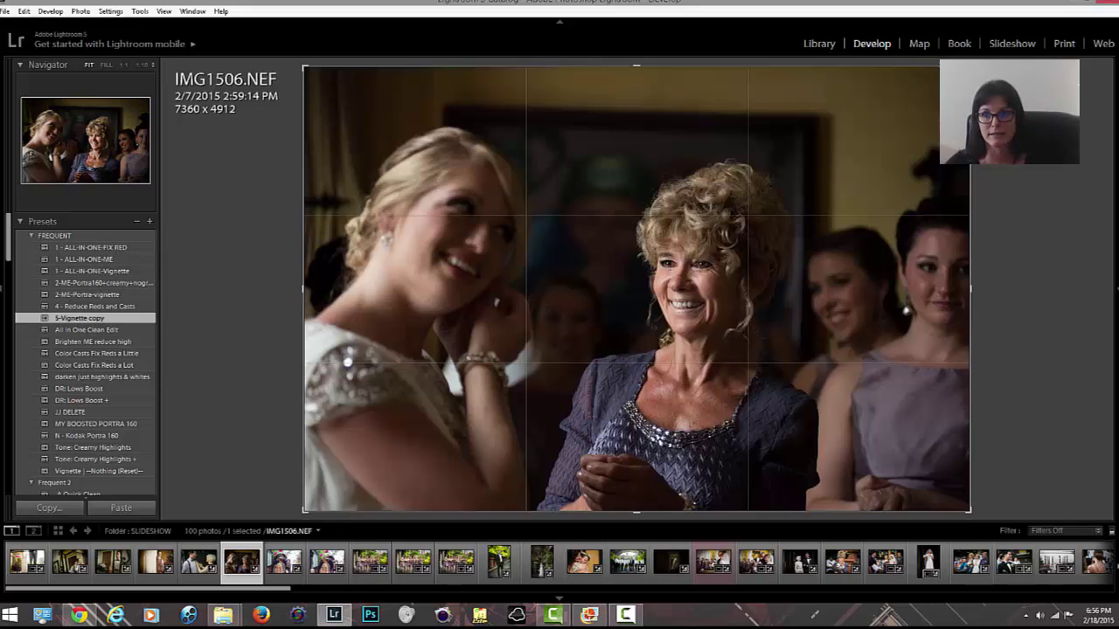
drag(969, 67, 920, 67)
key(Return)
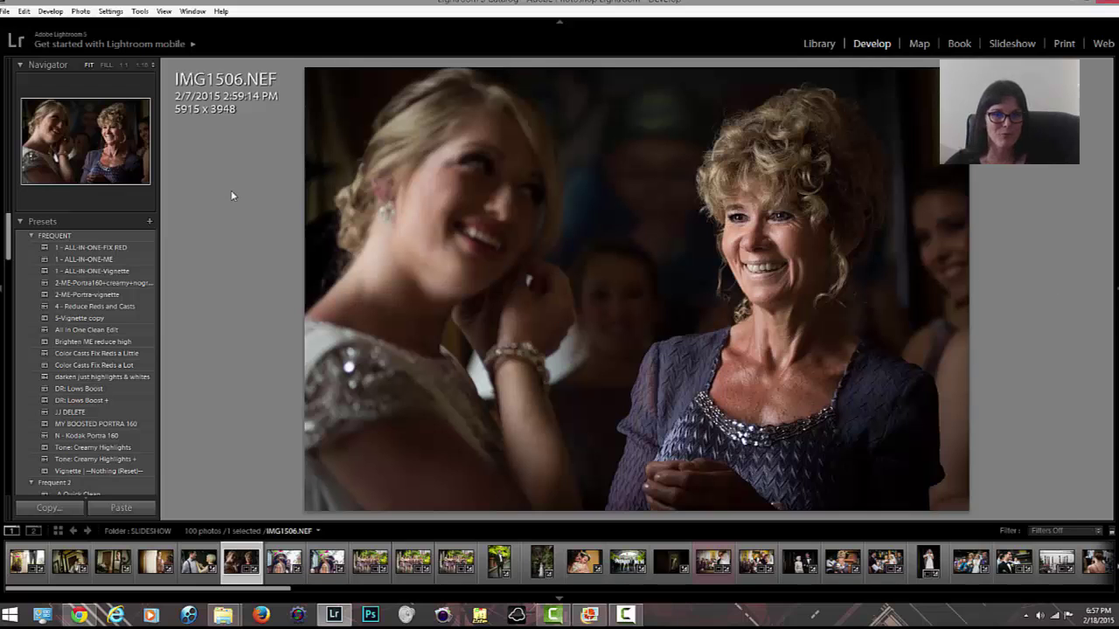
- Reset IMG1506 in Develop, removing its crop, rotation and edits
click(828, 41)
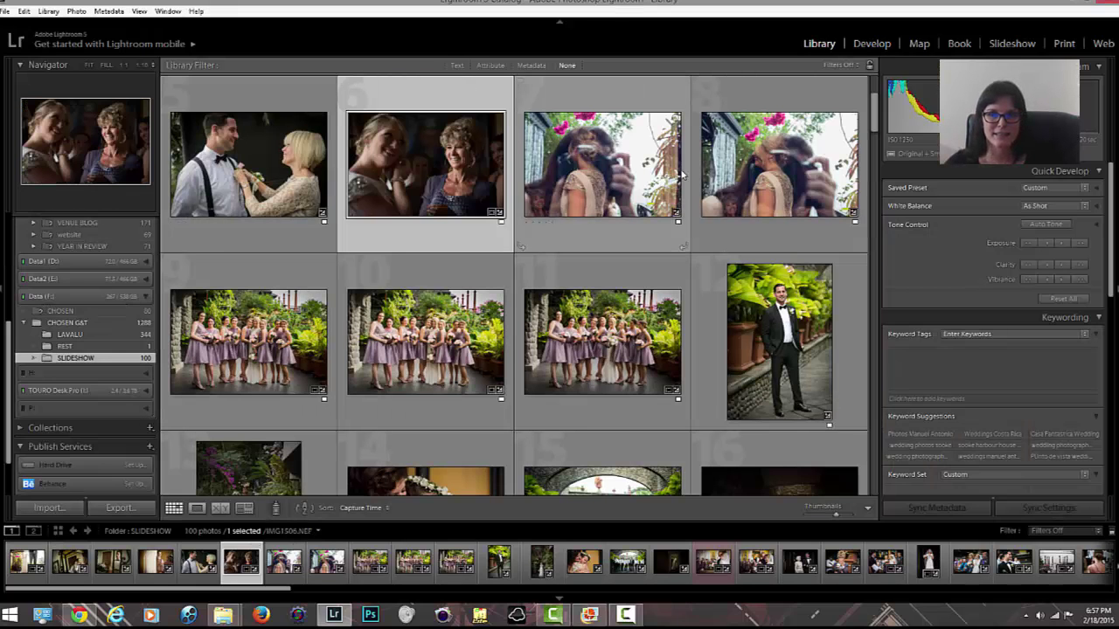
click(874, 50)
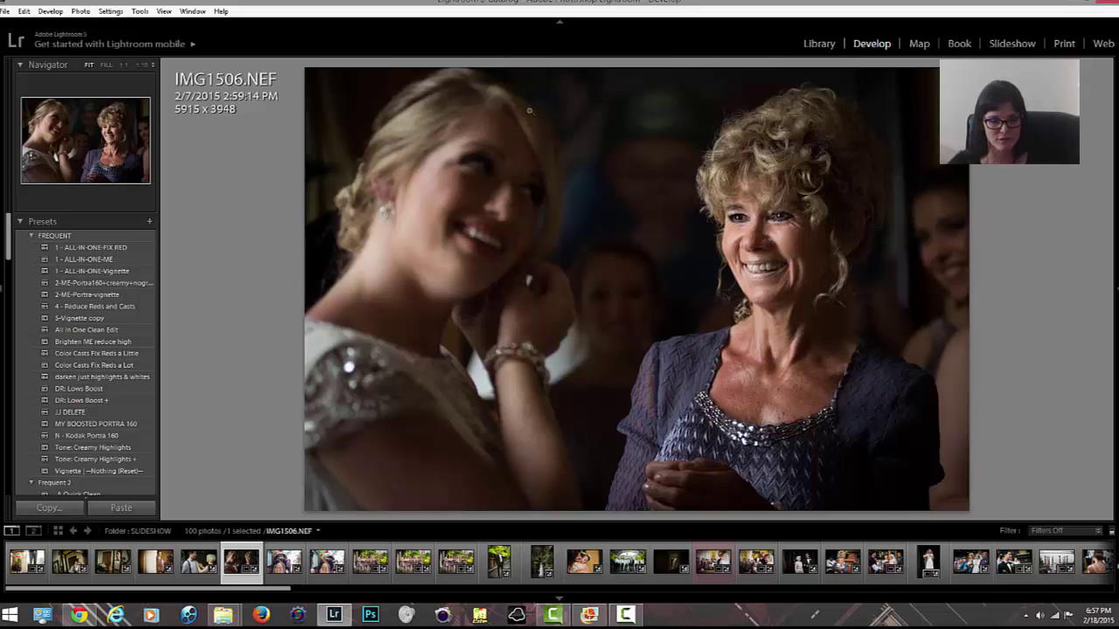
key(r)
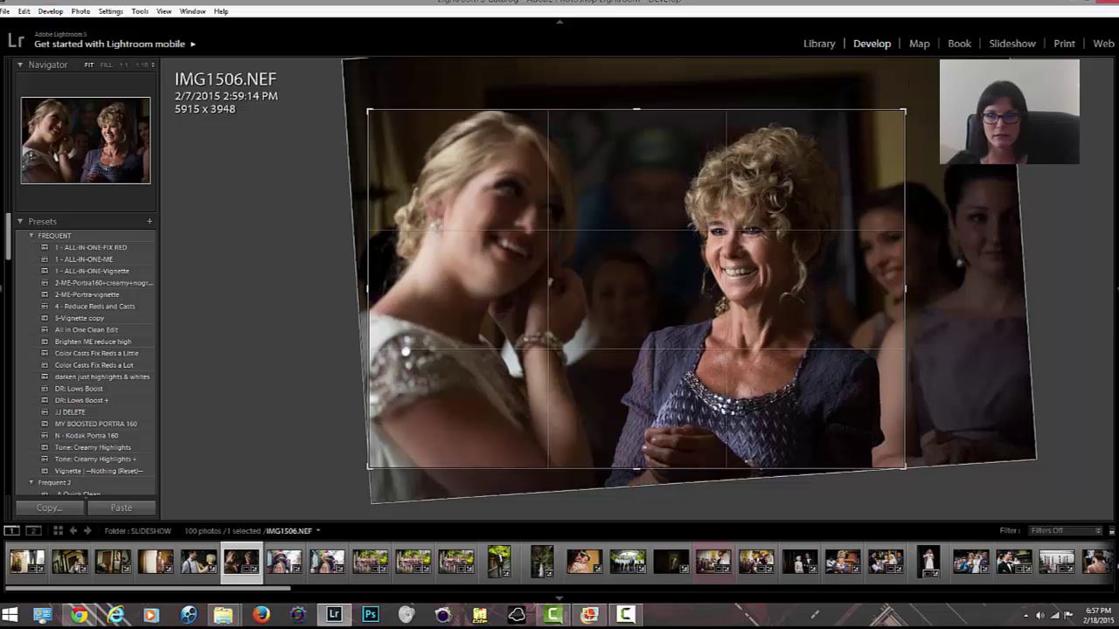
click(1068, 508)
- Show the full 1288-photo CHOSEN G&T folder in the Library grid
click(813, 44)
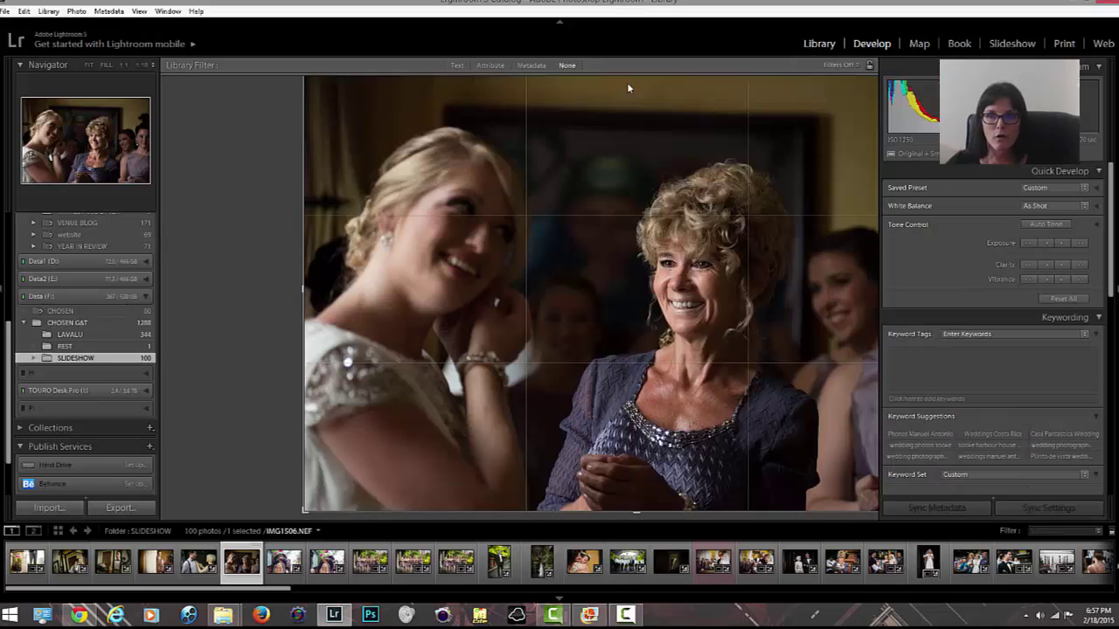
click(77, 323)
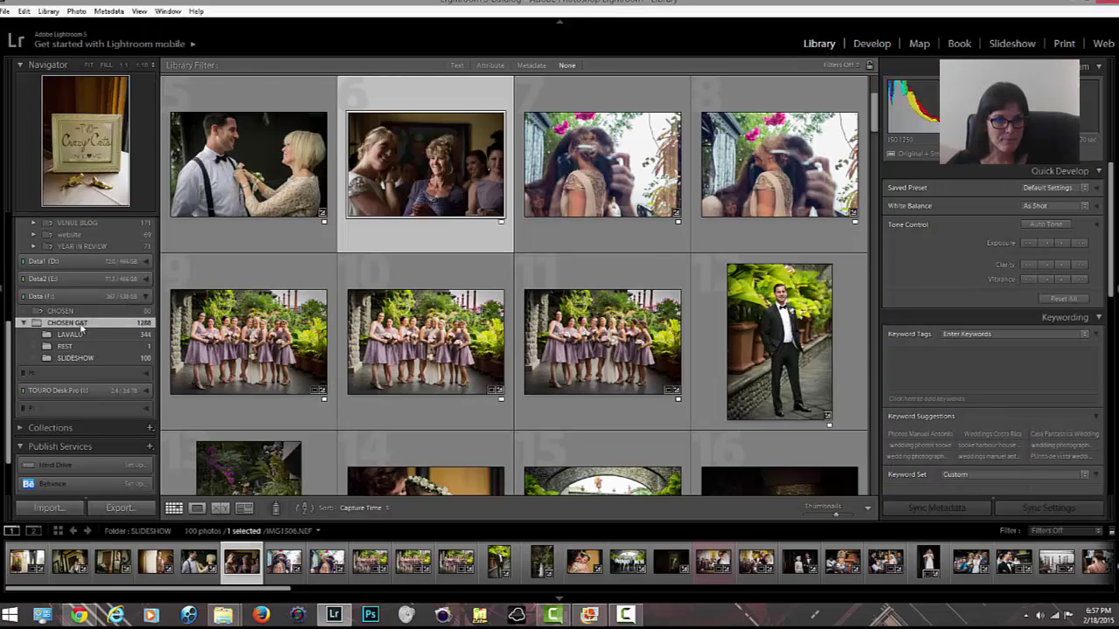
drag(872, 126, 871, 81)
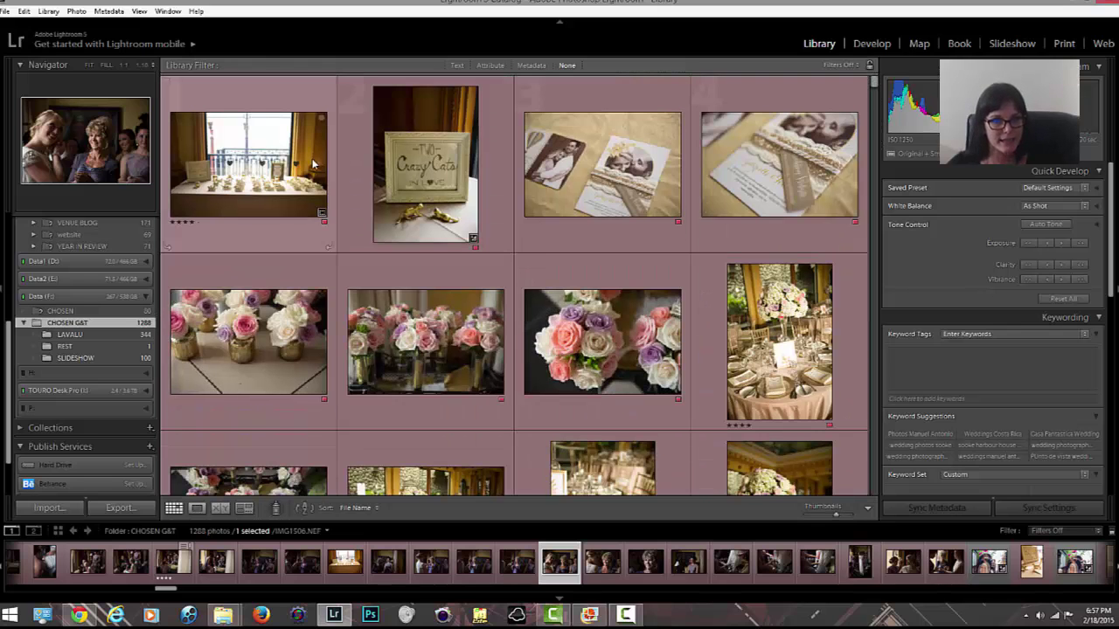
- View the place-card table photo full size and step forward through the next photos
click(211, 197)
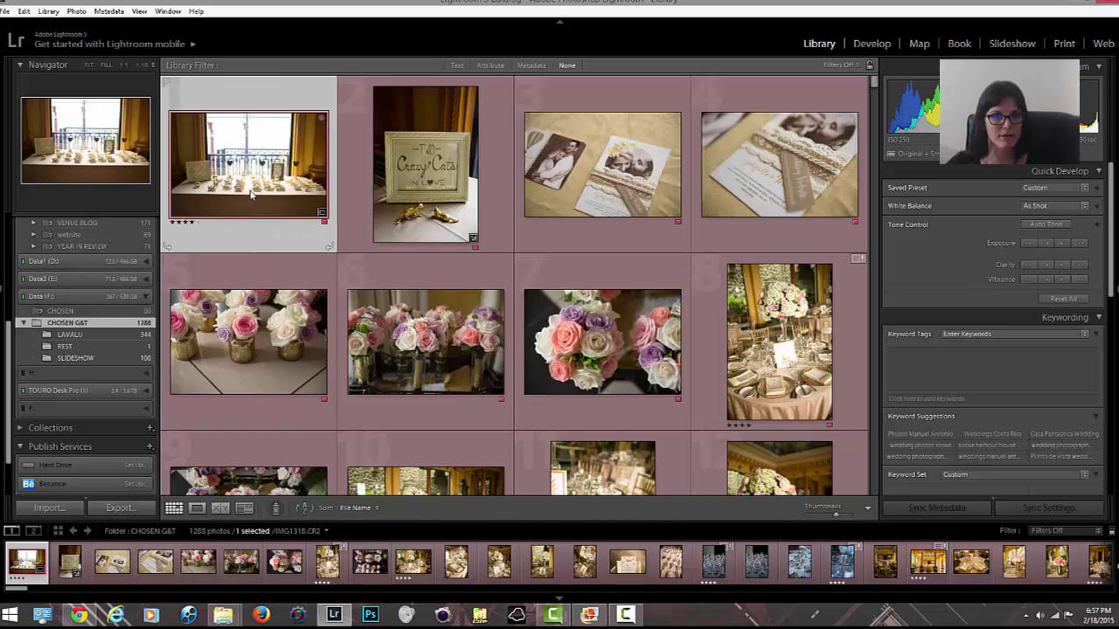
double_click(249, 192)
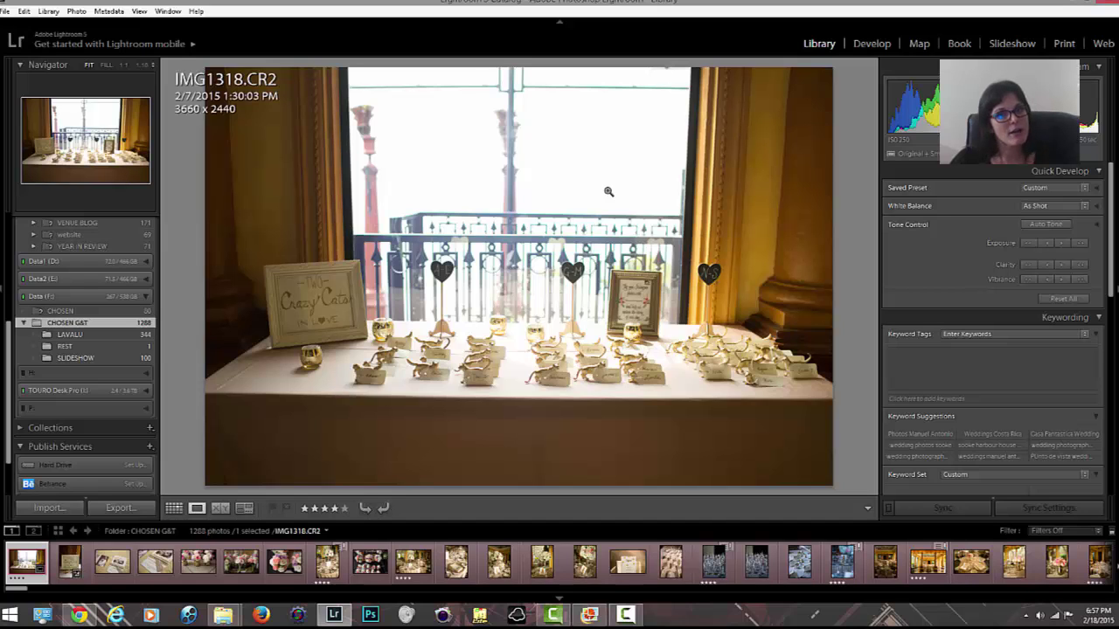
key(Right)
key(Right)
key(Right)
key(Right)
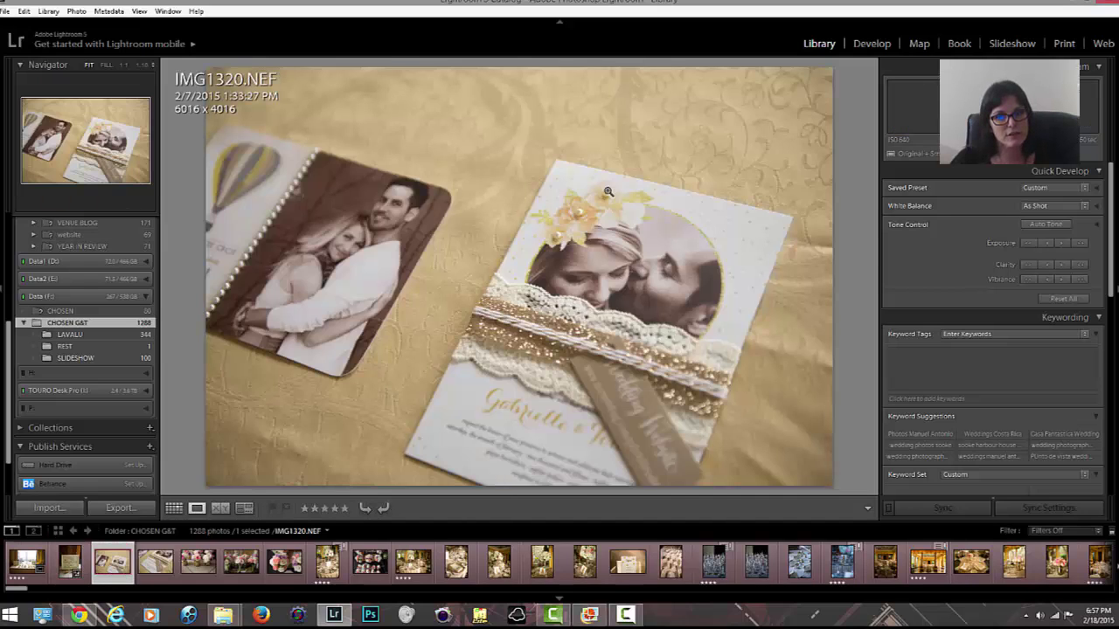
key(Right)
key(Right)
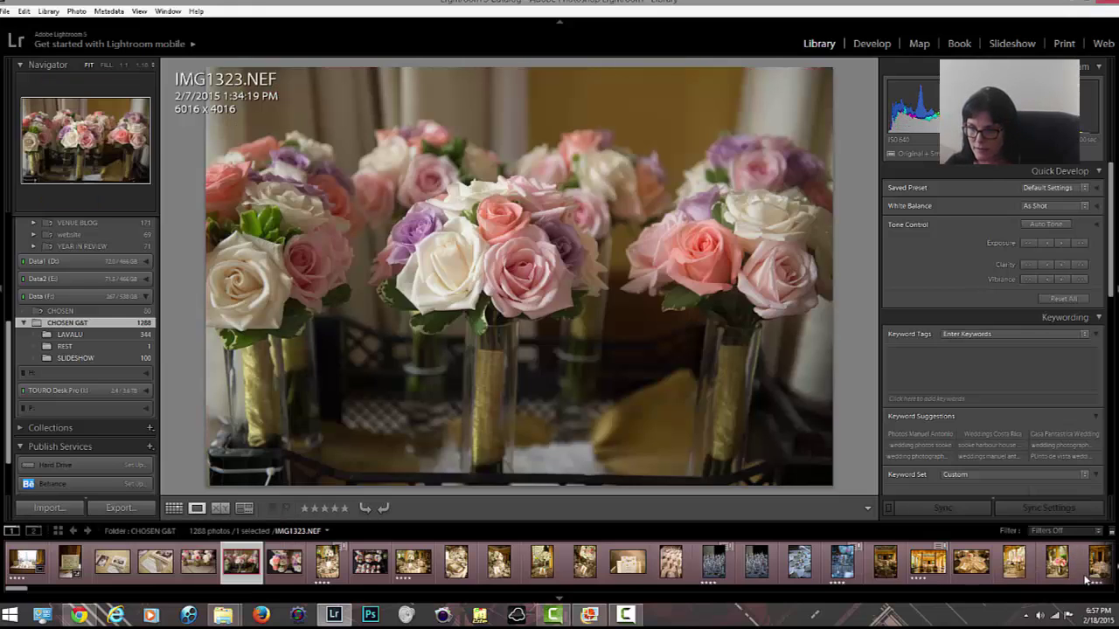
- Scroll the filmstrip ahead and open the bridesmaids photo IMG1439.NEF
scroll(1046, 572, down, 5)
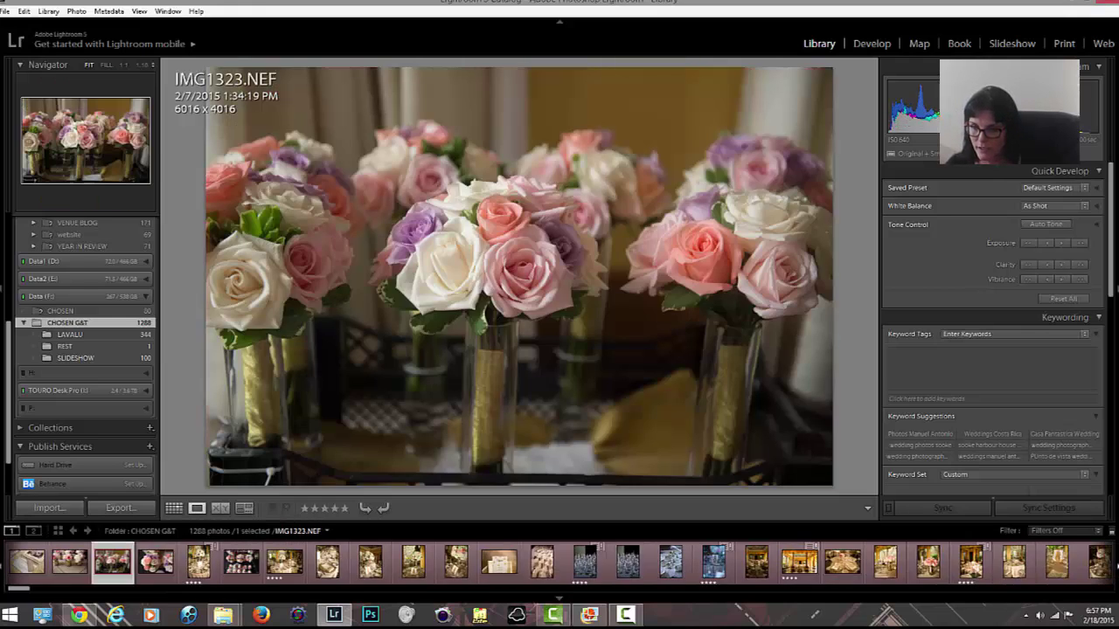
drag(22, 590, 116, 591)
click(195, 566)
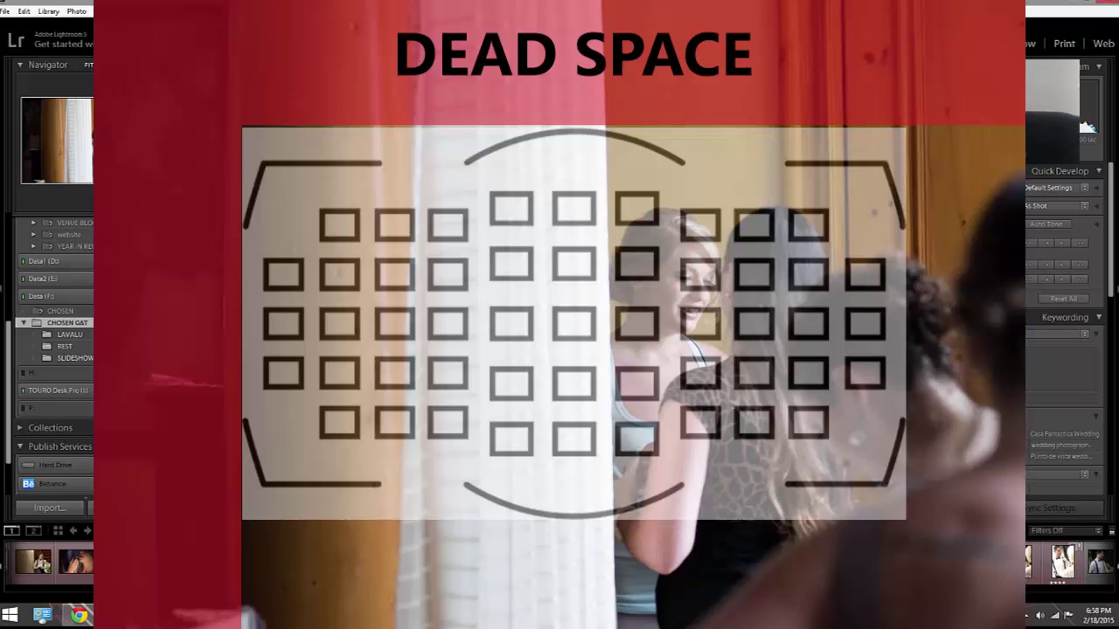
- Open the bridesmaids photo IMG1439.NEF for cropping, with the crop frame around the full image
key(d)
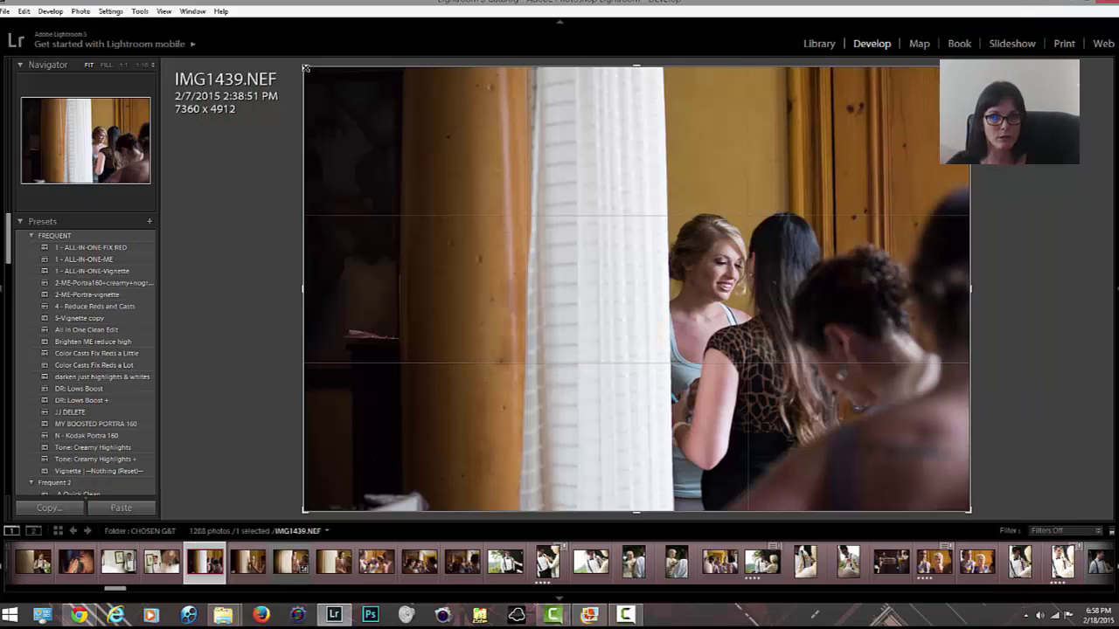
- Try a tighter crop on IMG1439.NEF, restore the full 7360 x 4912 frame, and rate it one star
drag(305, 68, 383, 110)
key(Return)
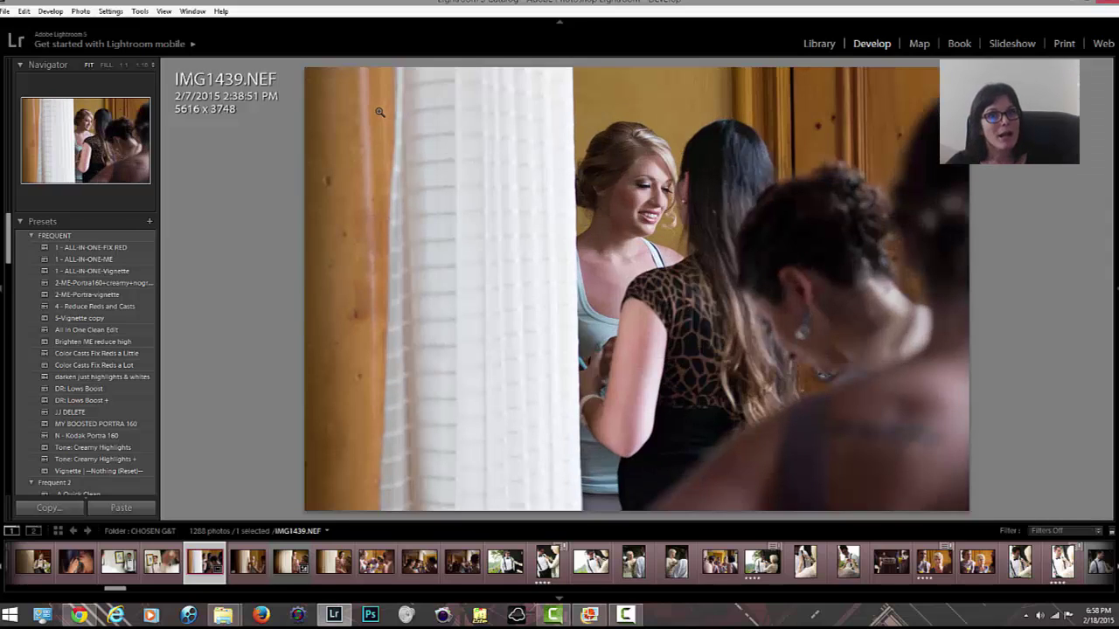
key(r)
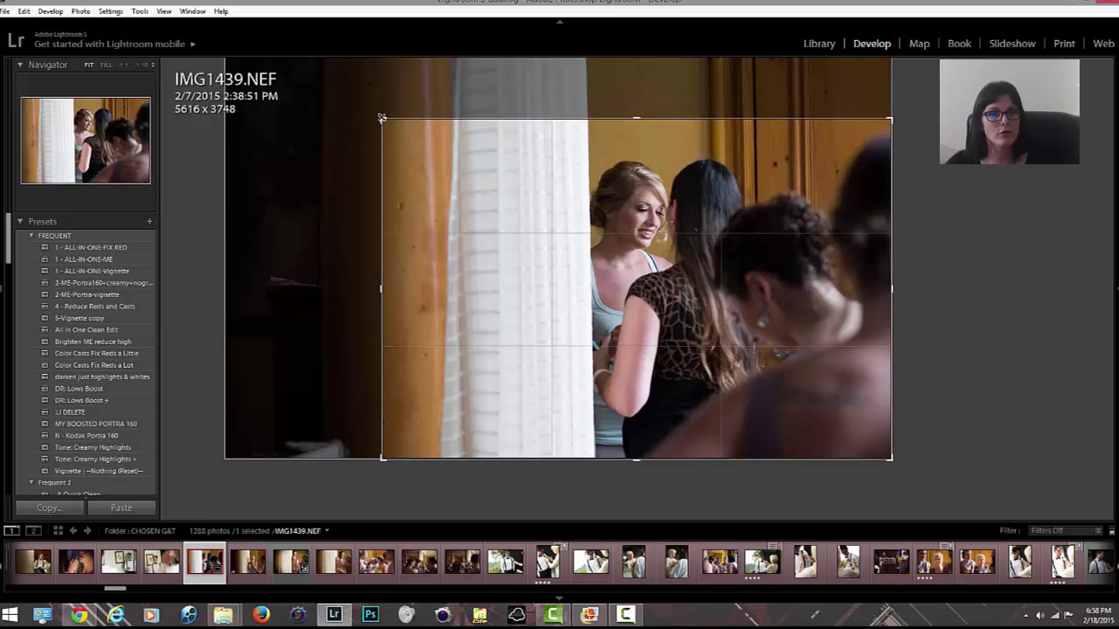
drag(383, 115, 245, 54)
key(r)
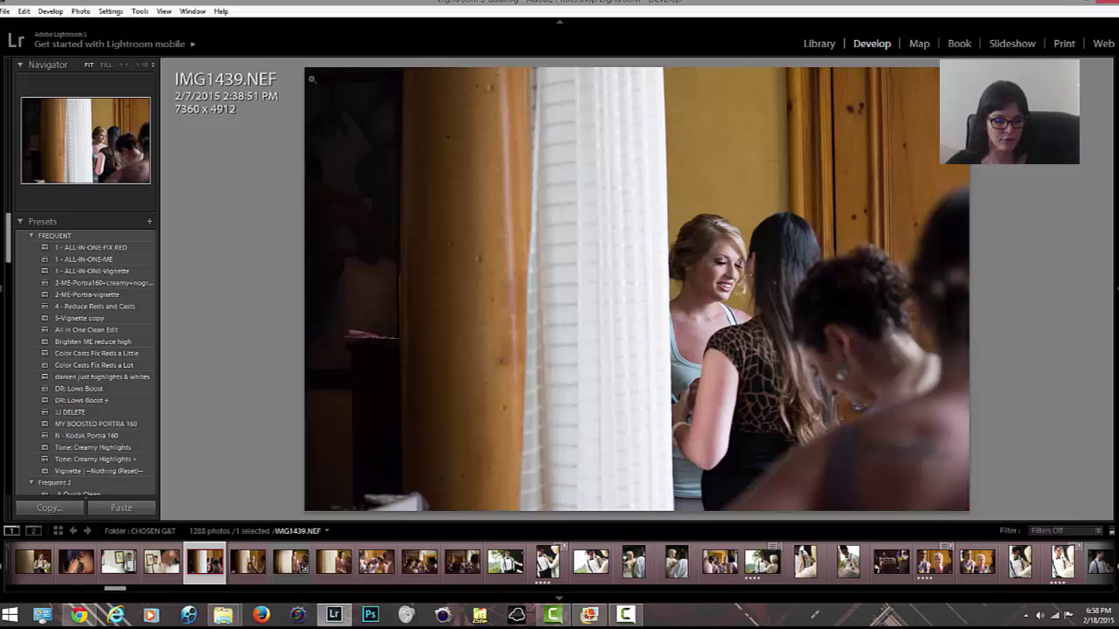
key(1)
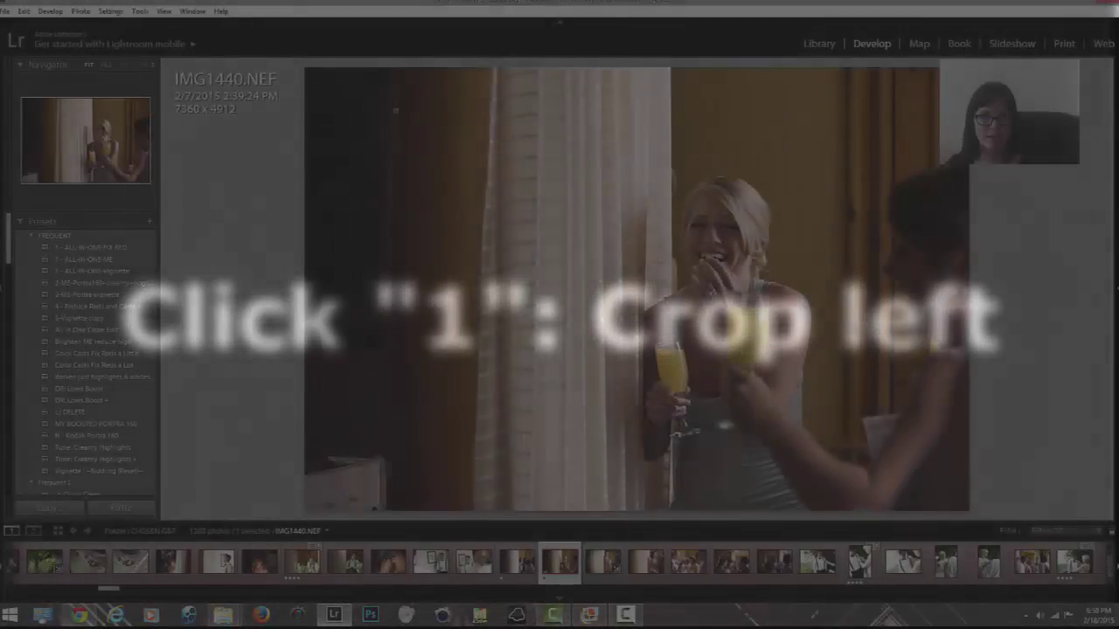
- Rate IMG1441 and IMG1442 one star, IMG1444 two stars, and IMG1445 one star
key(Right)
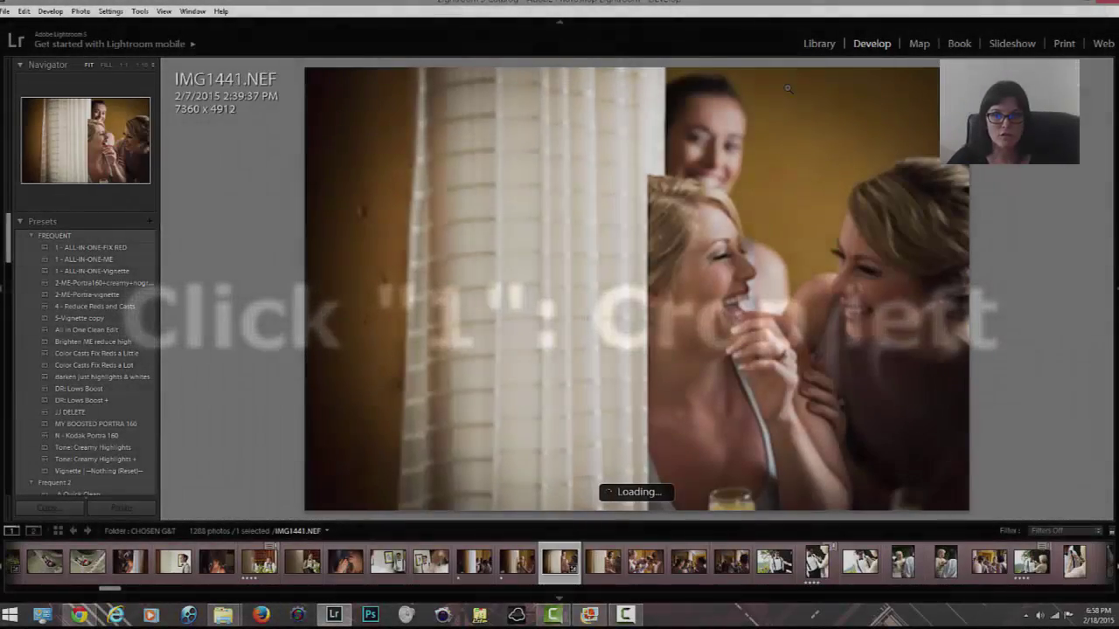
key(1)
key(Right)
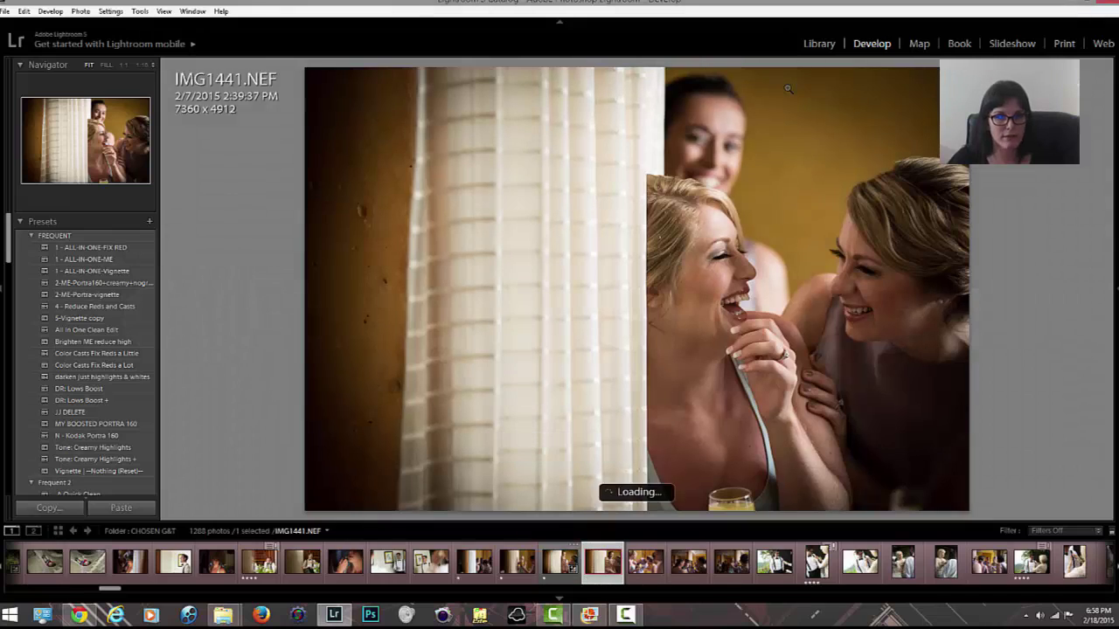
key(1)
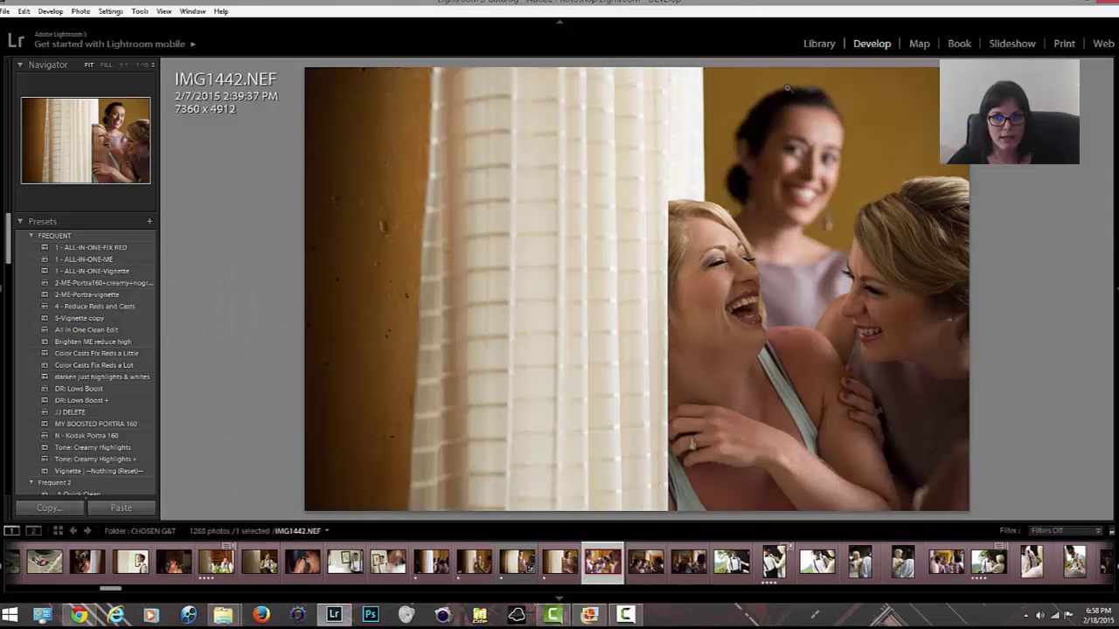
key(Right)
key(Right)
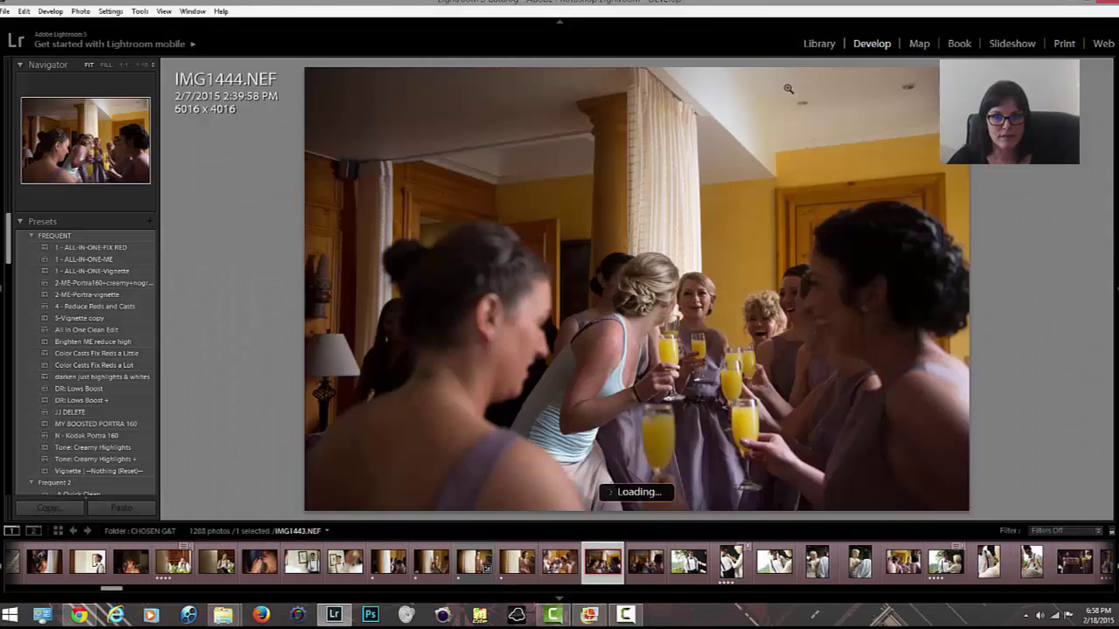
key(2)
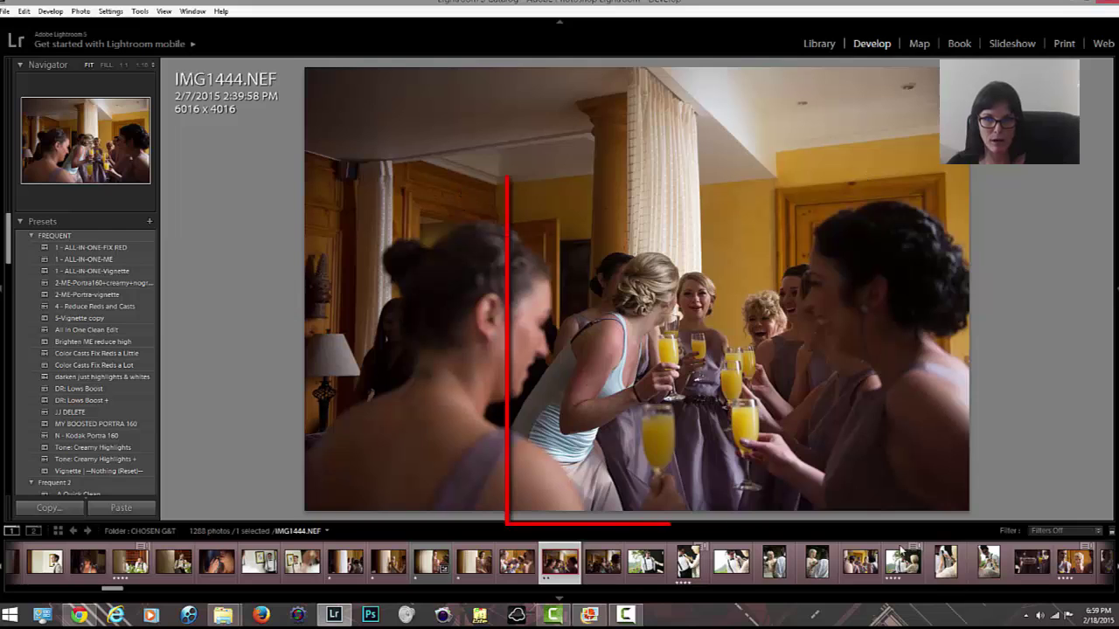
key(Right)
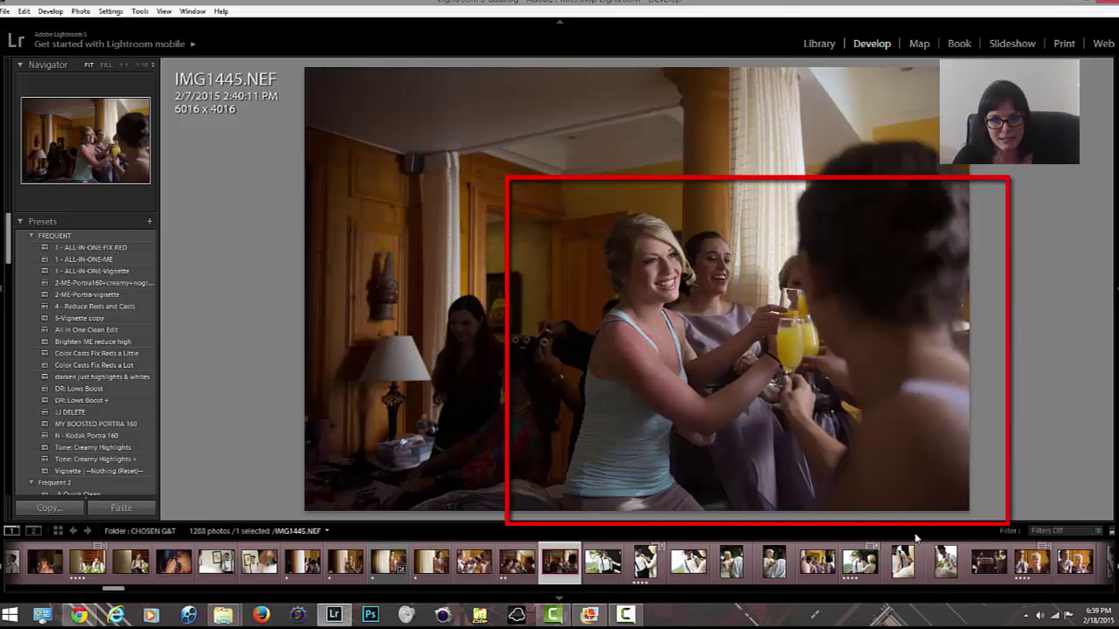
key(1)
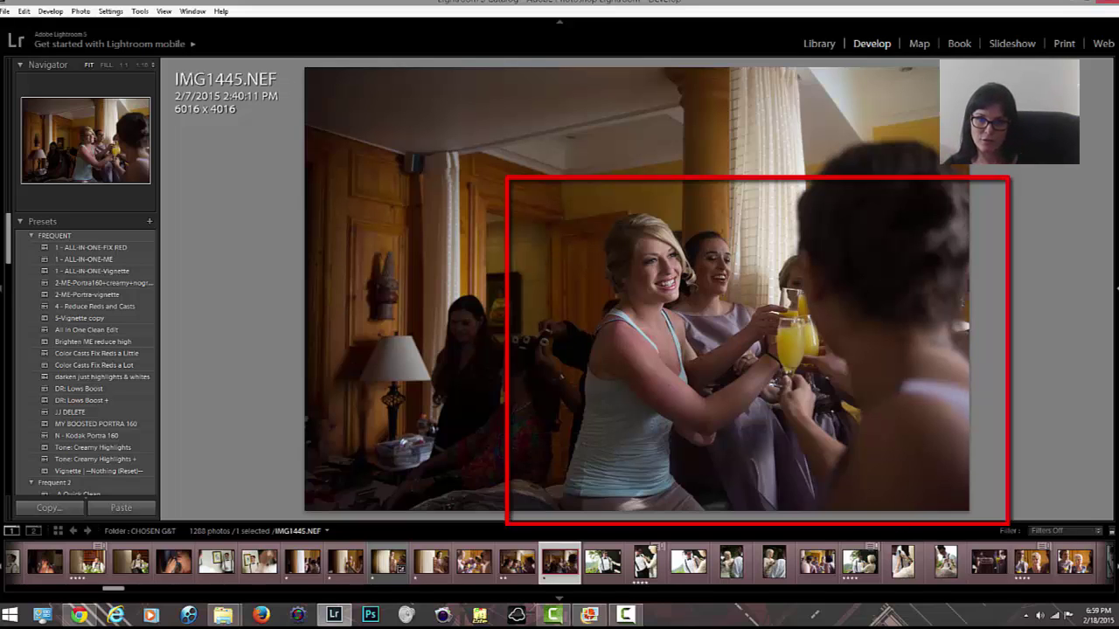
- Skip through the groom photos, rate IMG1461 one star and IMG1464 three stars
key(Right)
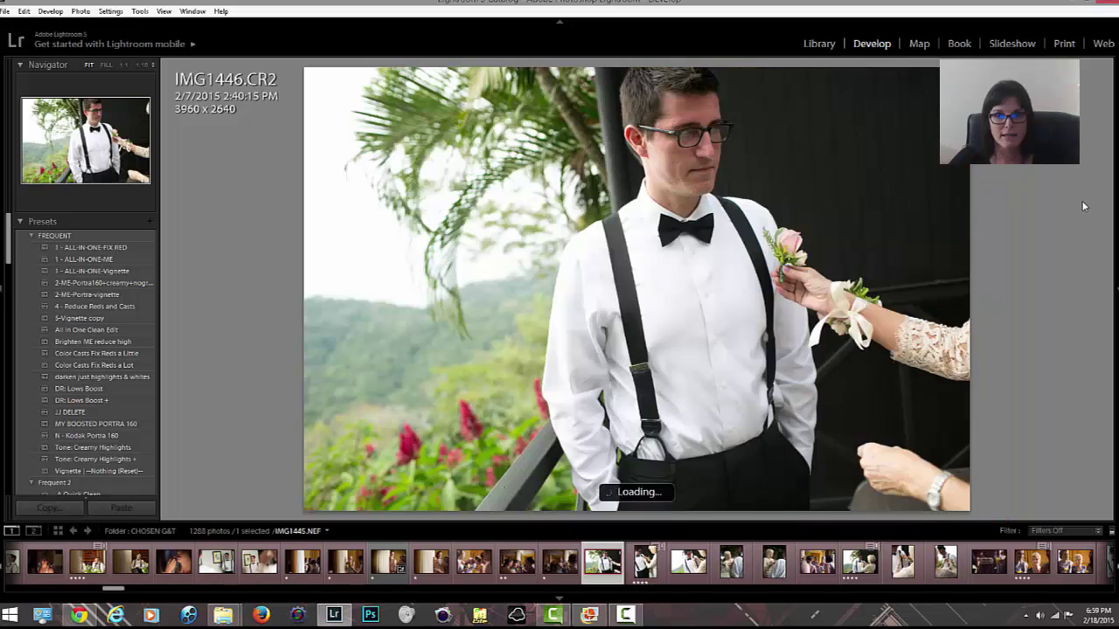
key(Right)
key(Right)
key(Right)
key(Right)
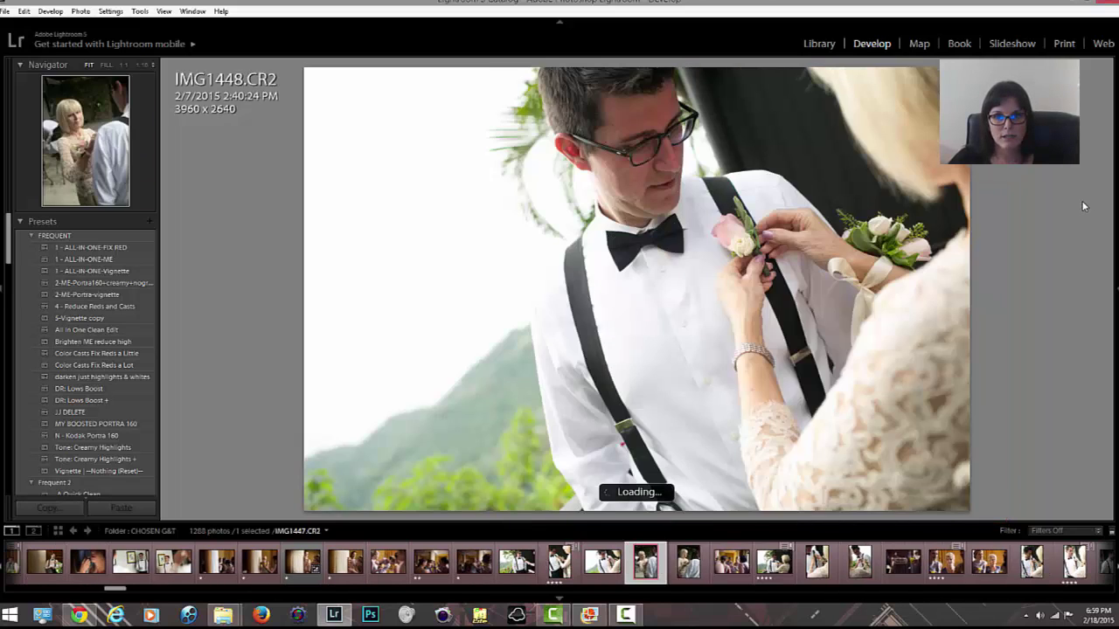
key(Right)
key(Right)
key(Right)
key(Right)
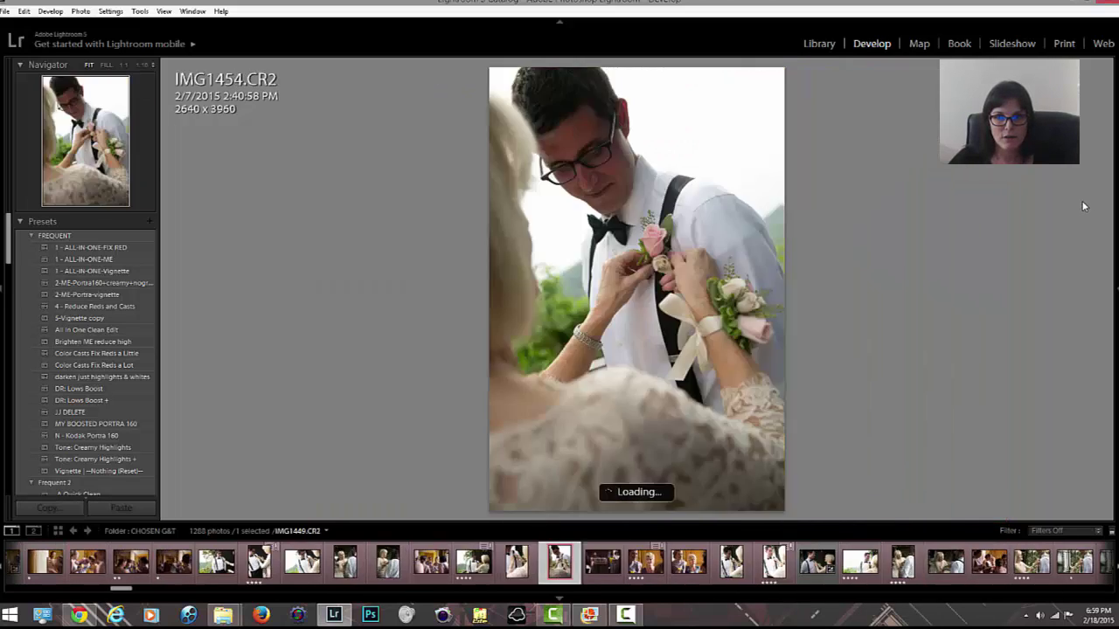
key(Right)
key(Right)
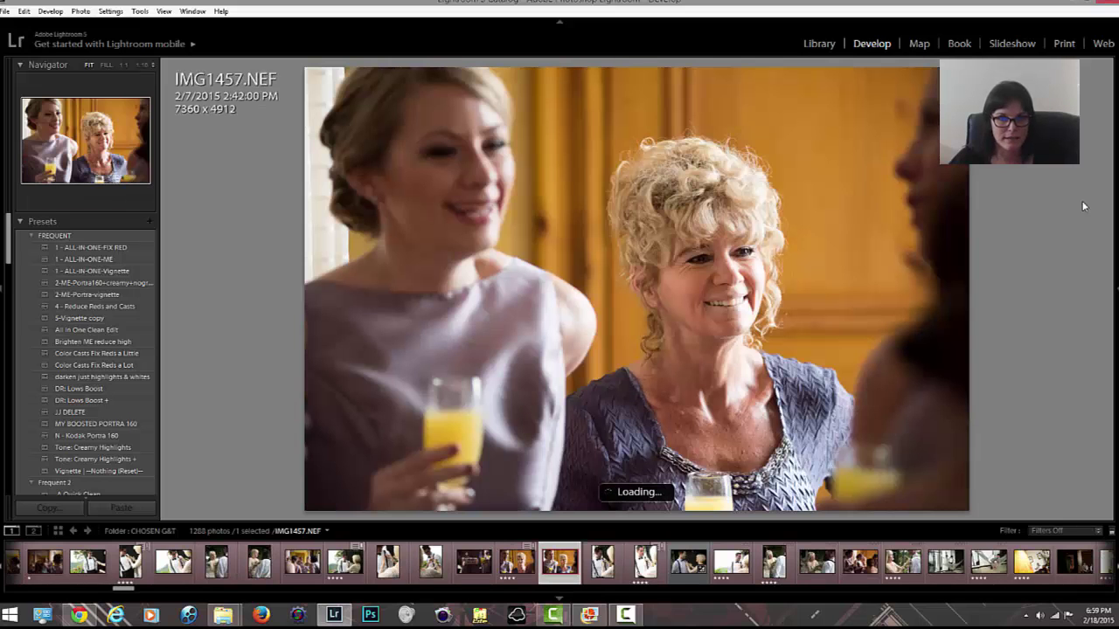
key(Right)
key(Right)
key(Right)
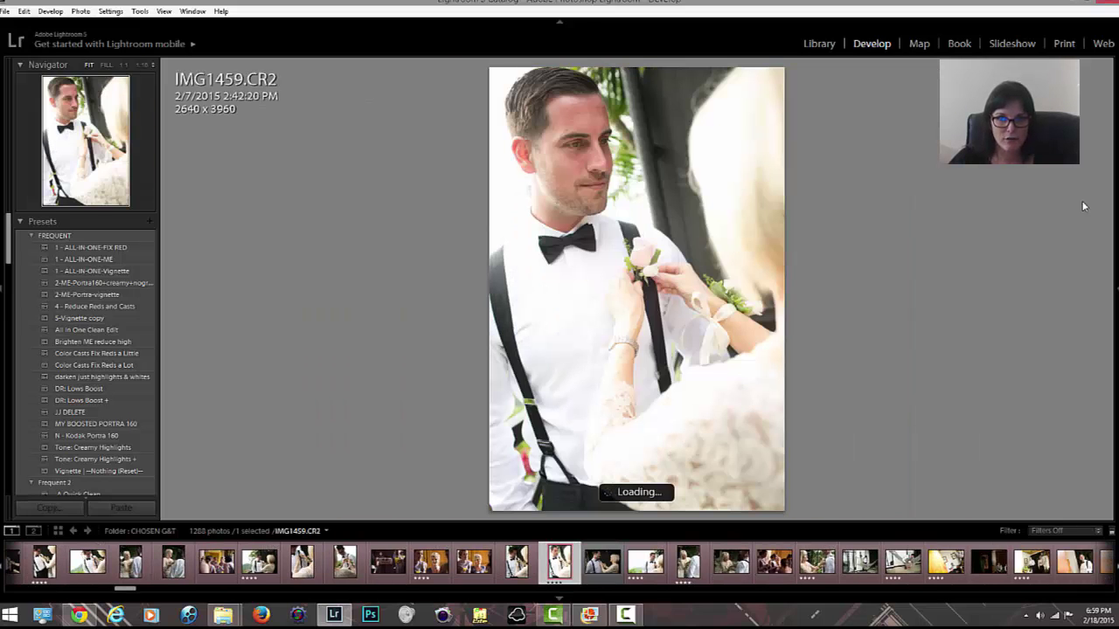
key(Right)
key(Right)
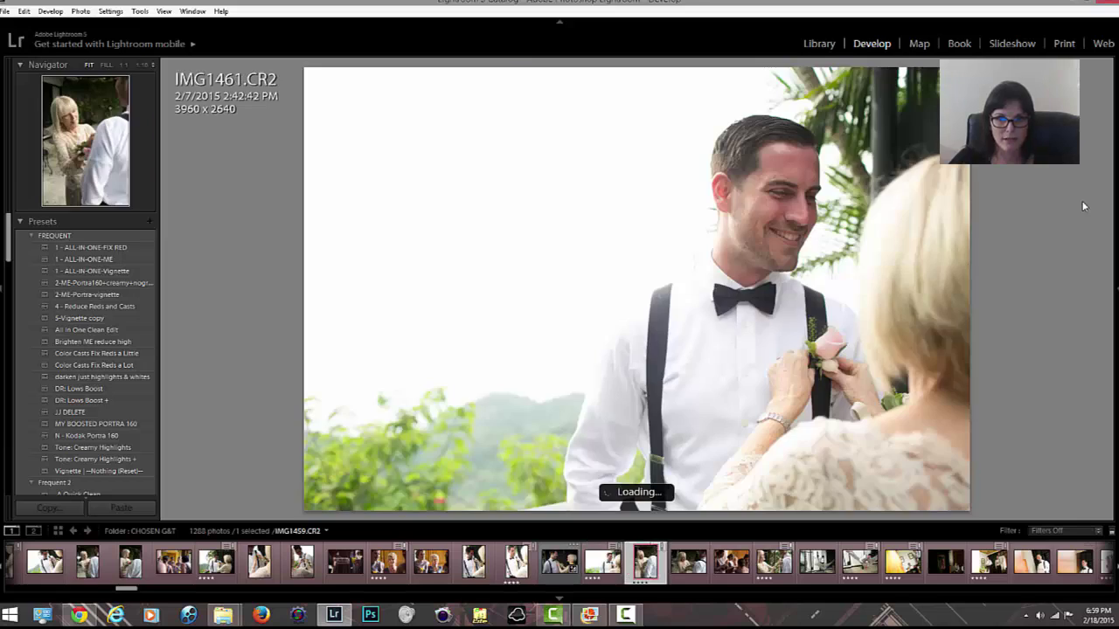
key(Left)
key(1)
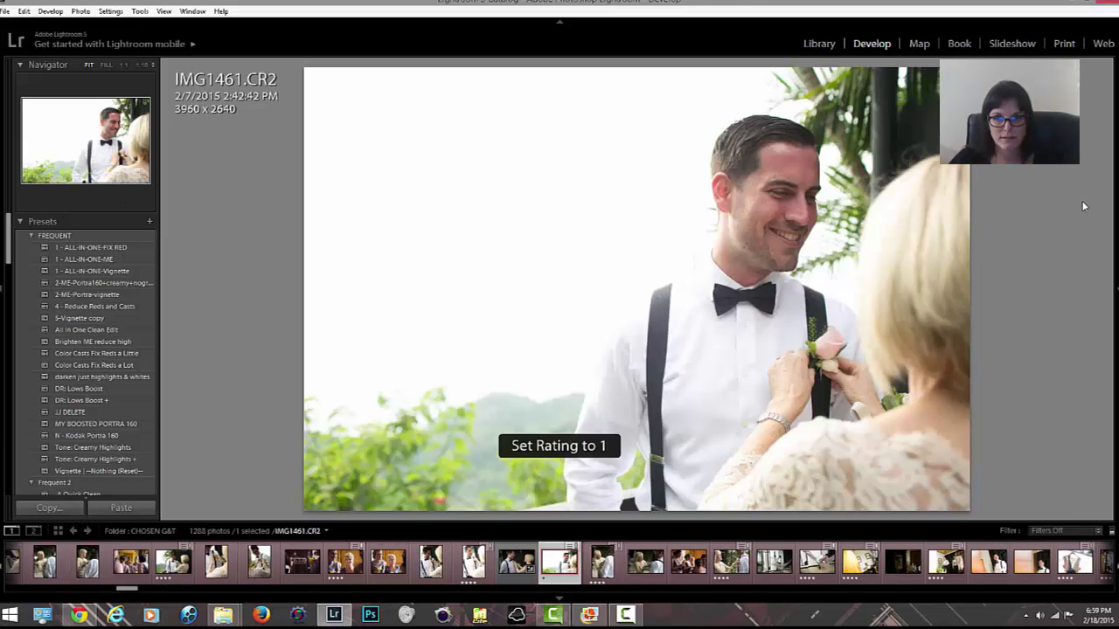
key(Right)
key(Right)
key(Right)
key(Right)
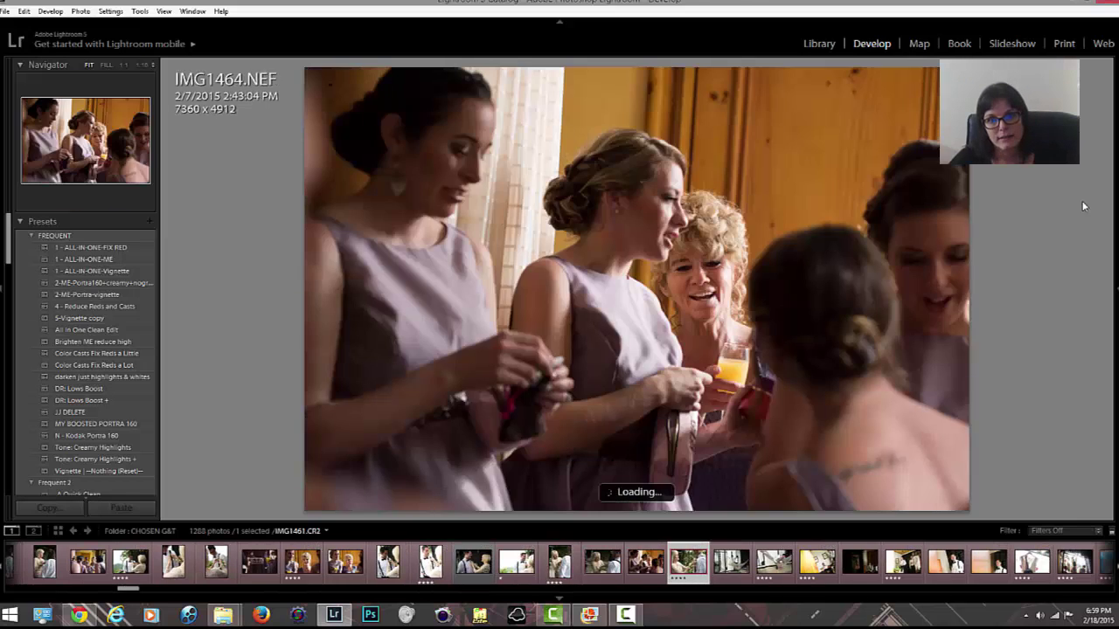
key(Left)
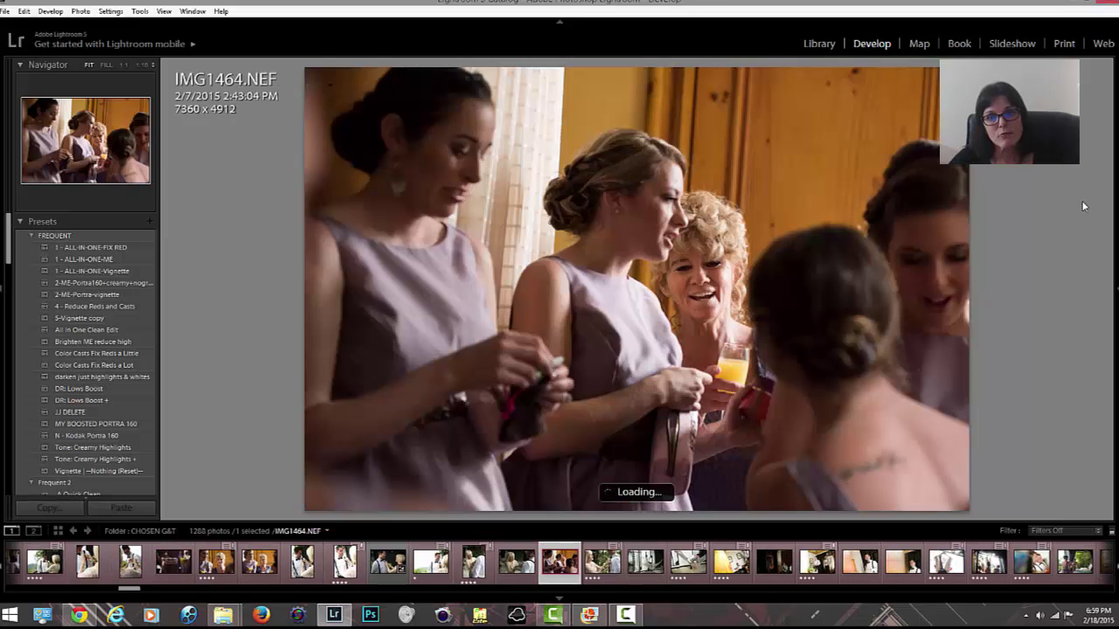
key(3)
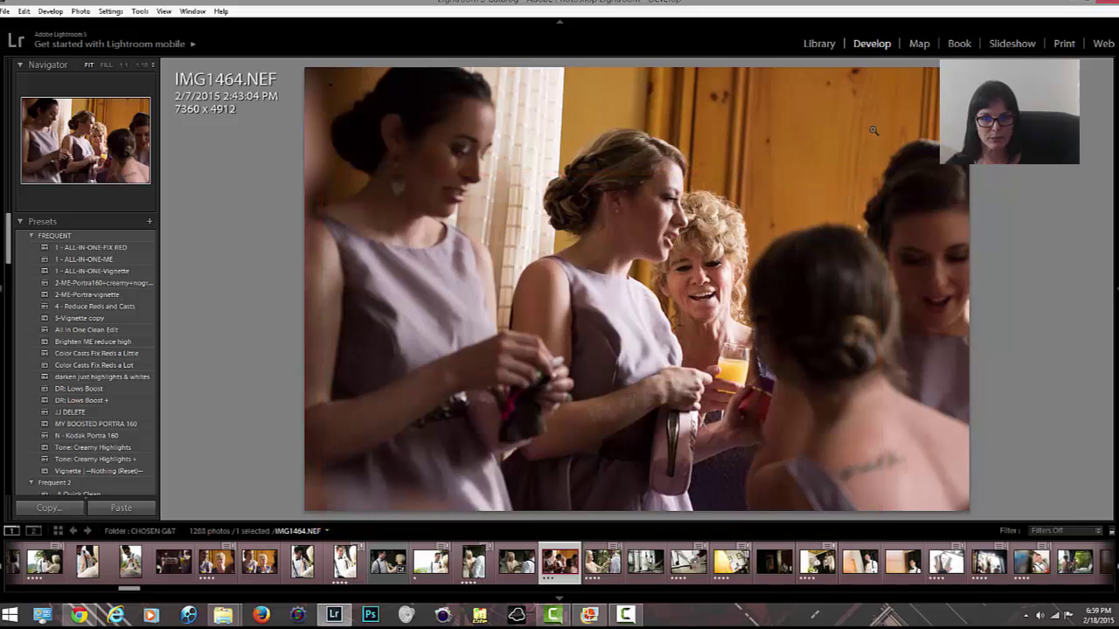
- View IMG1465.CR2, switch to Library and back to Develop, and return to IMG1464.NEF
click(603, 562)
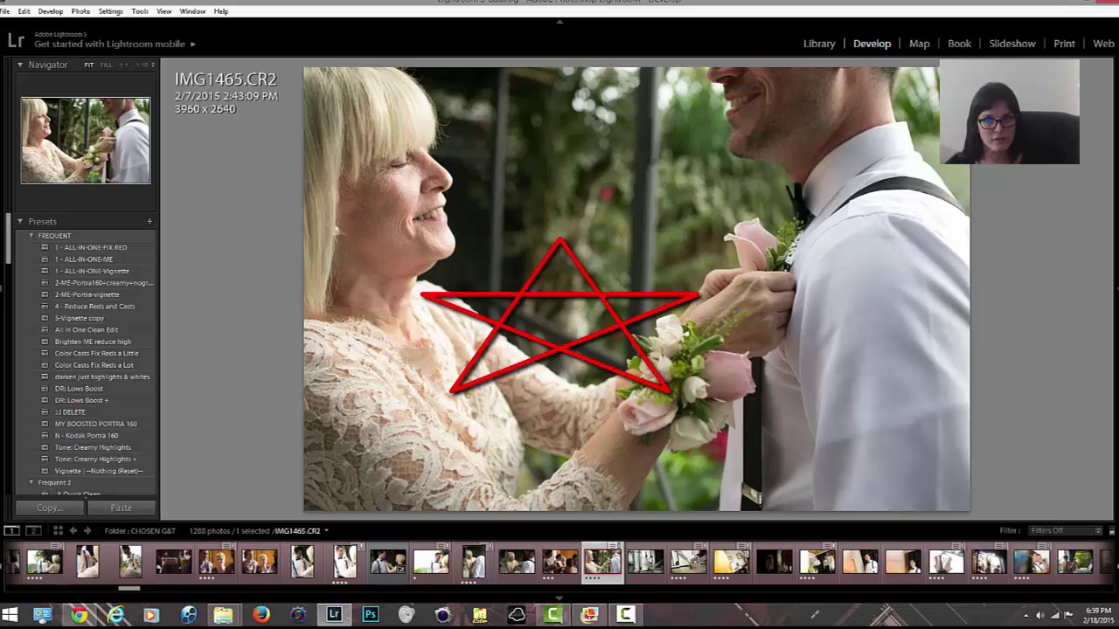
click(818, 44)
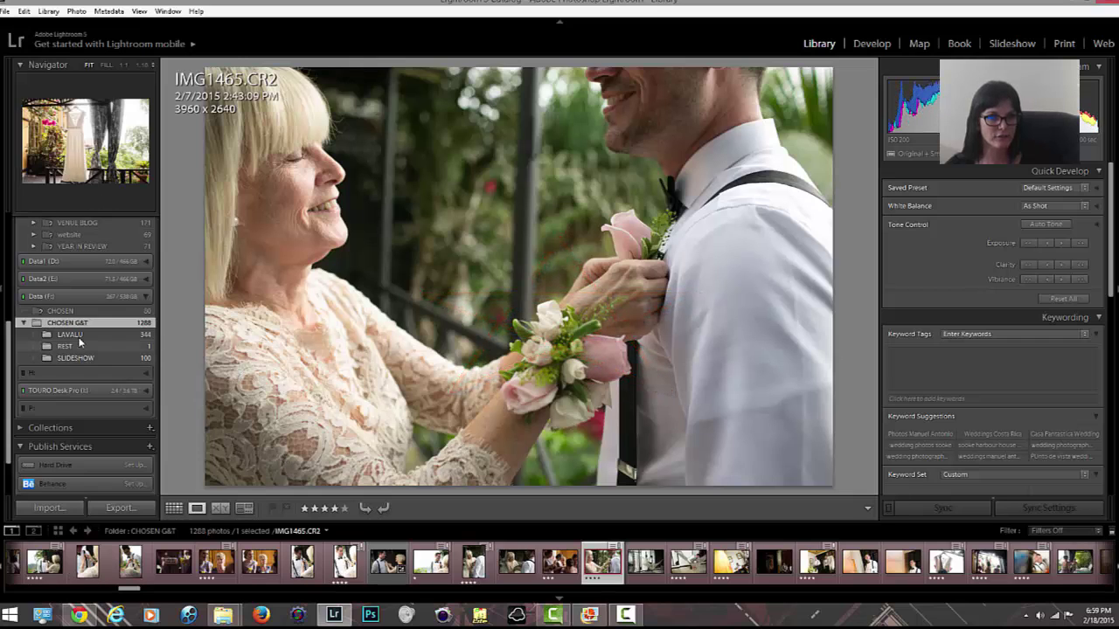
click(869, 44)
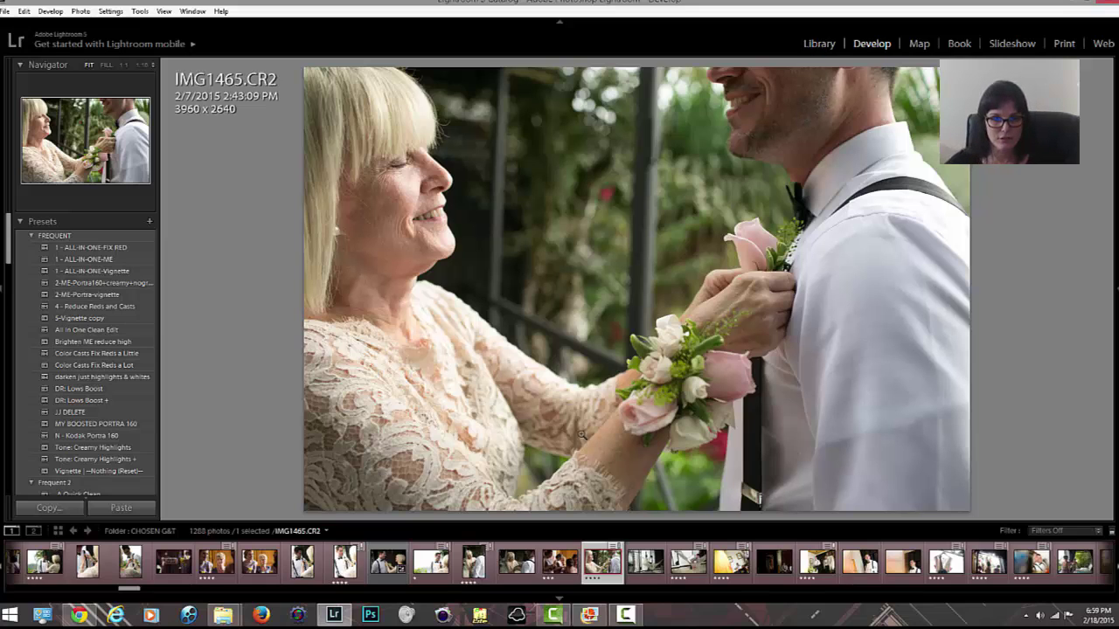
click(560, 562)
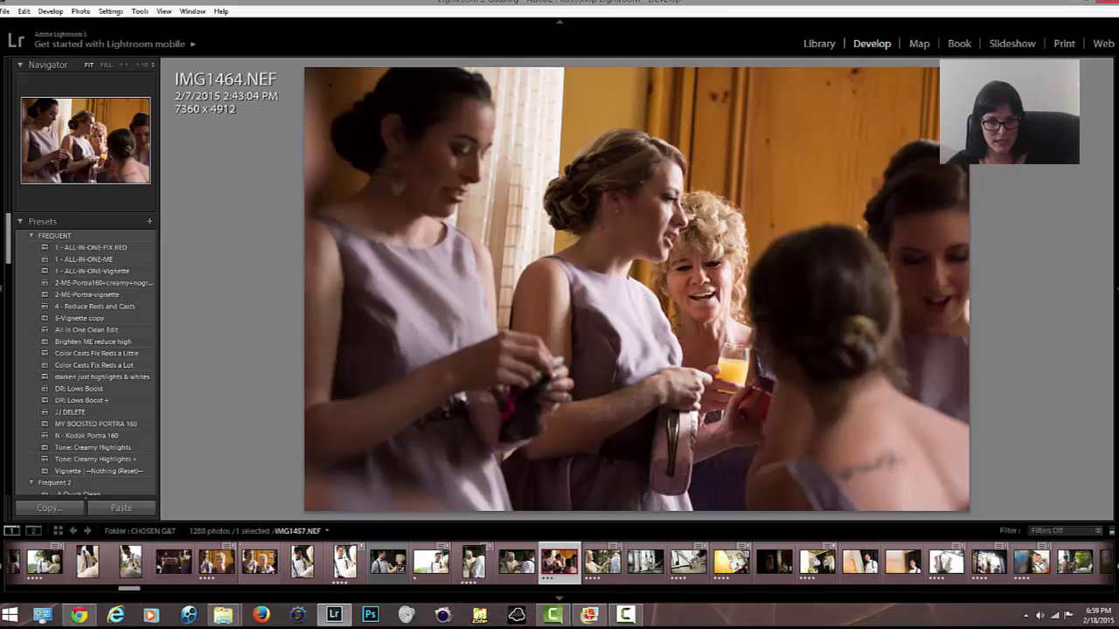
- Tighten the crop on the groom photo IMG1461.CR2 around the couple and apply it
click(429, 562)
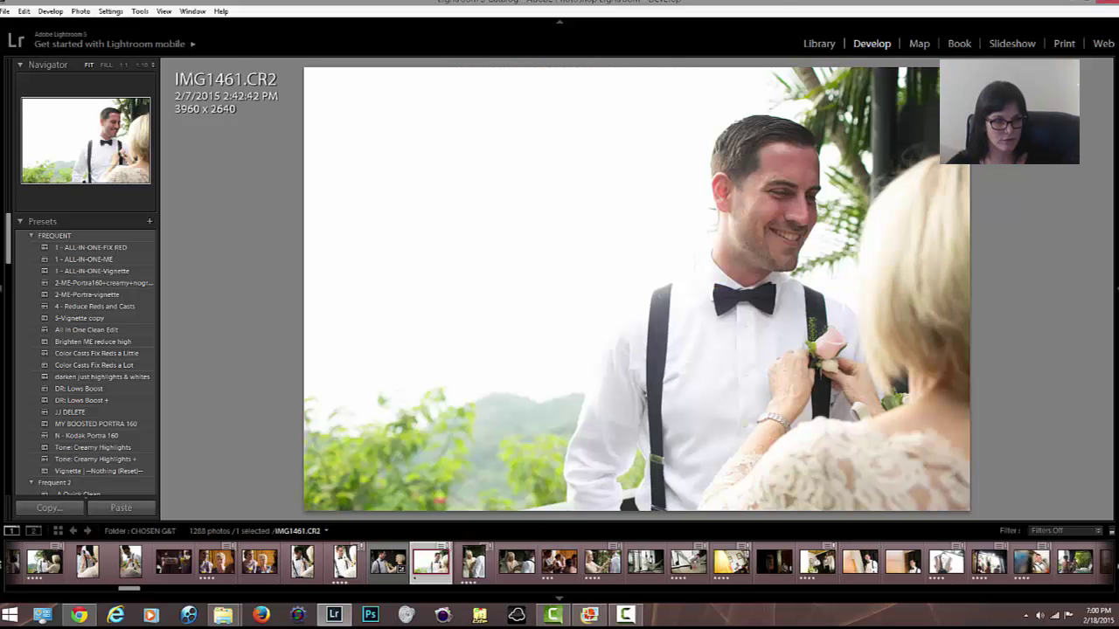
mouse_move(128, 588)
mouse_down()
mouse_move(6, 592)
mouse_move(125, 596)
mouse_up()
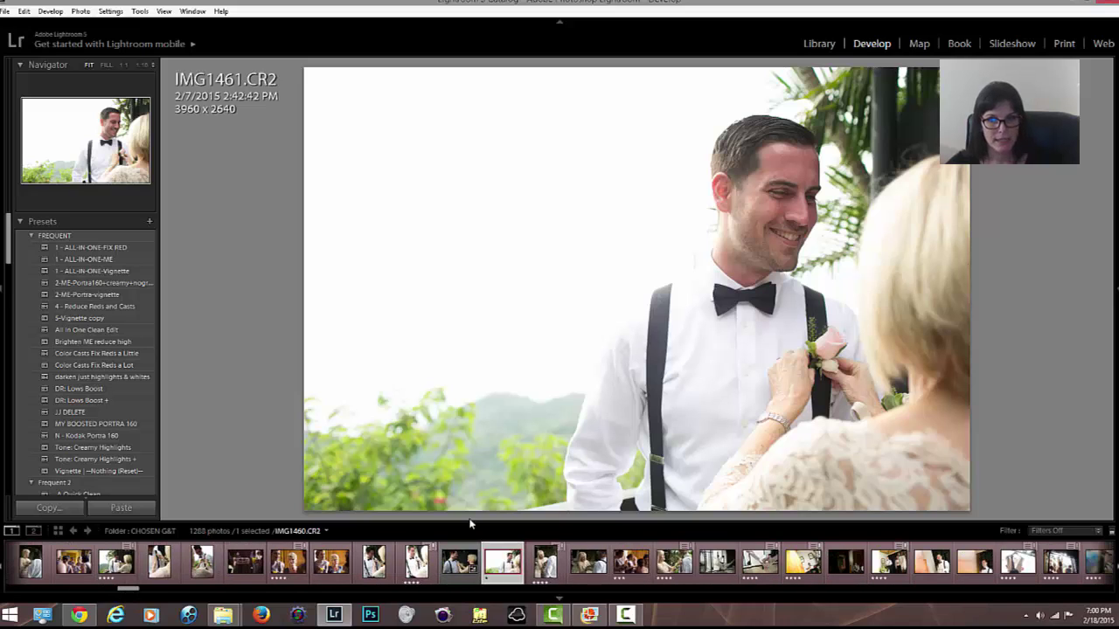
key(r)
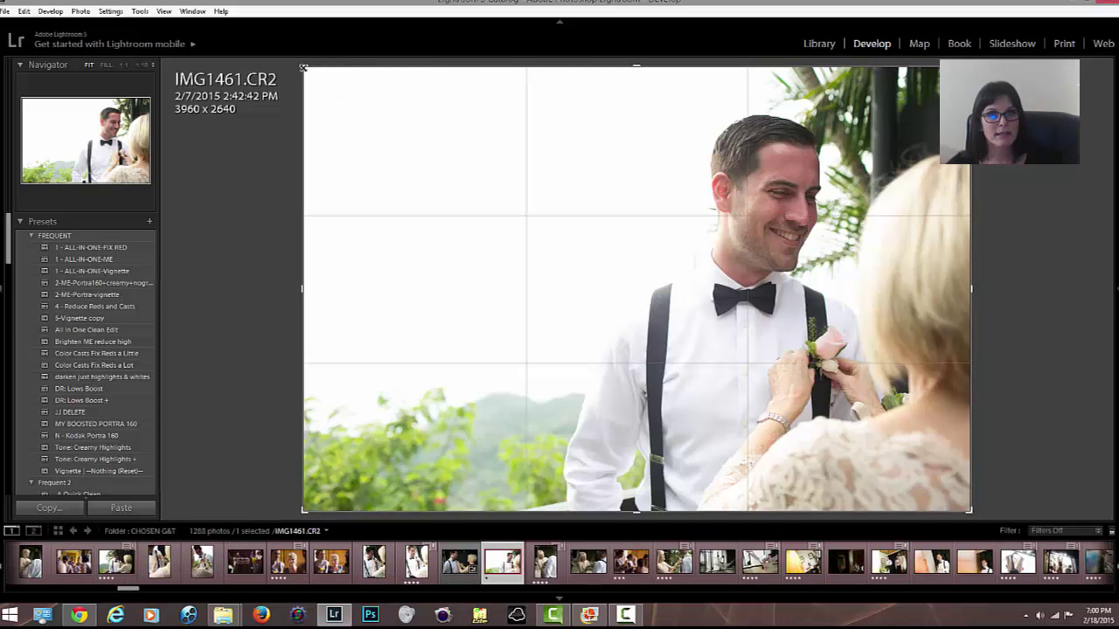
drag(305, 68, 347, 100)
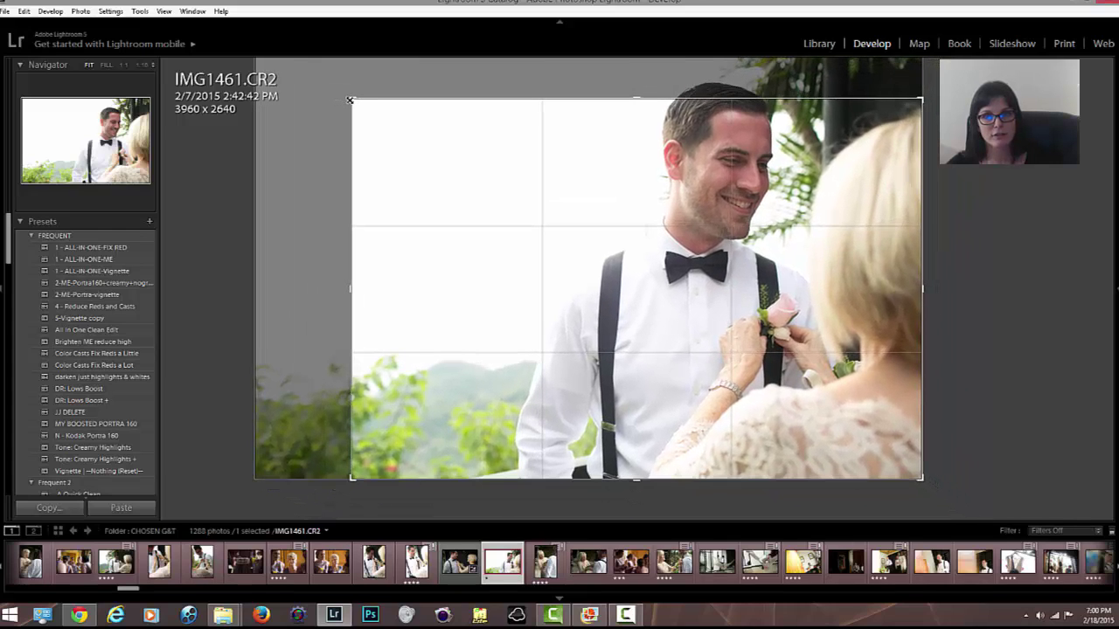
key(Return)
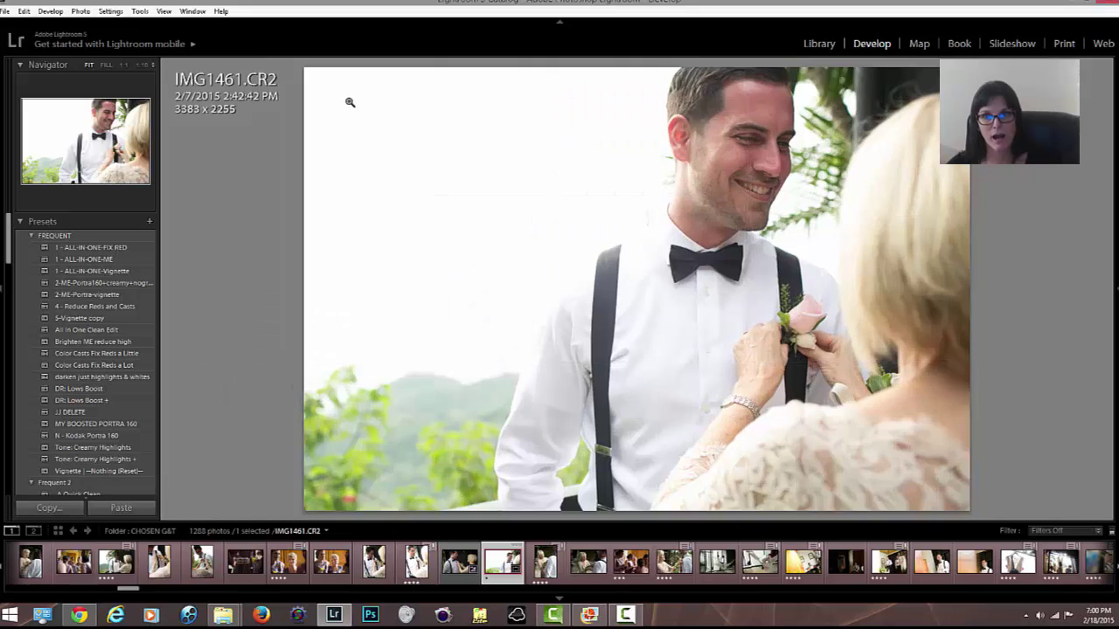
- Select all photos with the matching star rating in the Library, then return to Develop
mouse_move(1116, 288)
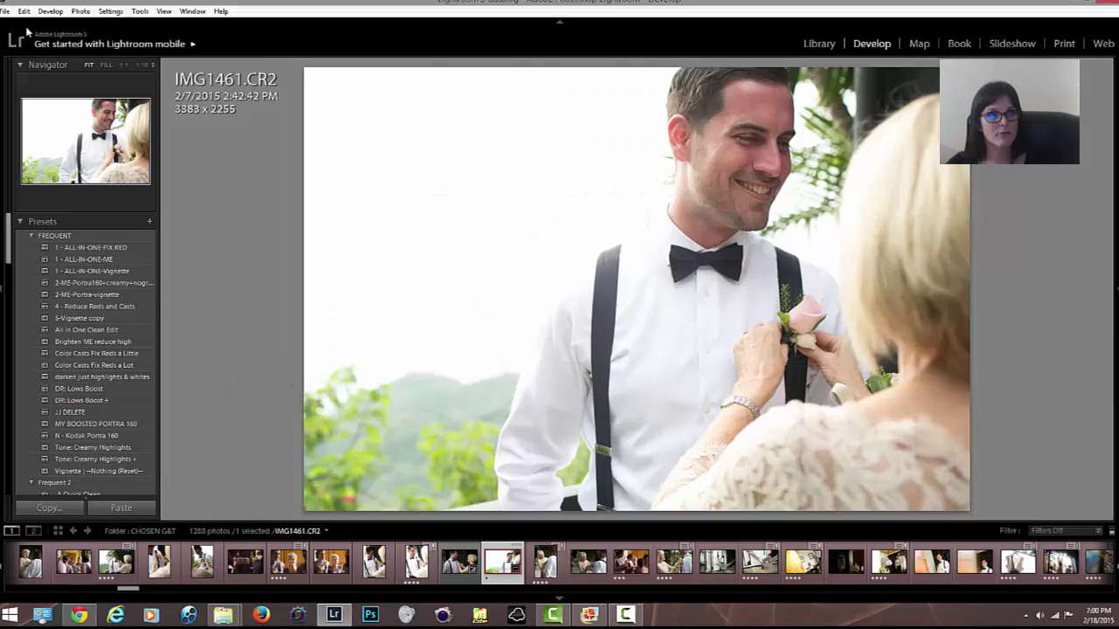
click(819, 44)
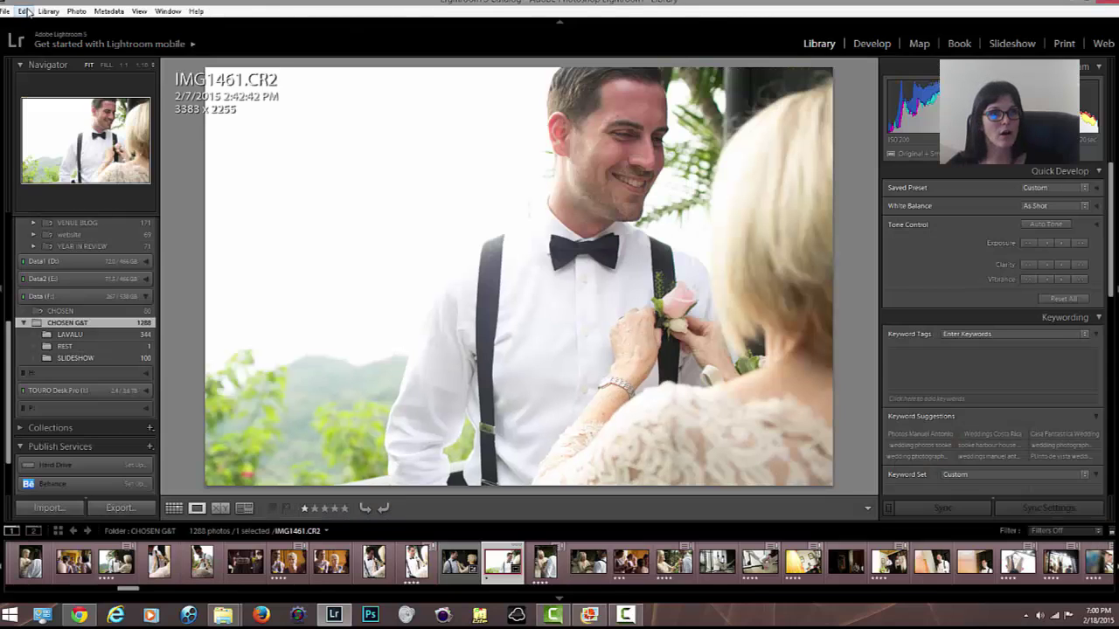
click(24, 12)
mouse_move(65, 167)
click(270, 191)
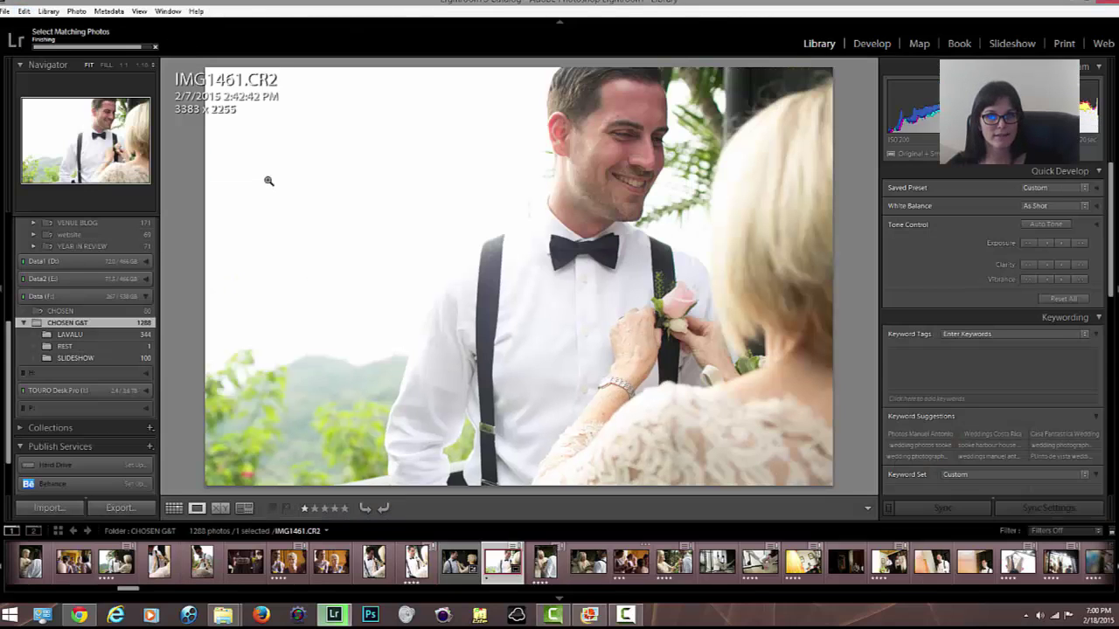
click(871, 43)
- Sync only the Crop setting from IMG1461.CR2 to all the selected photos
key(r)
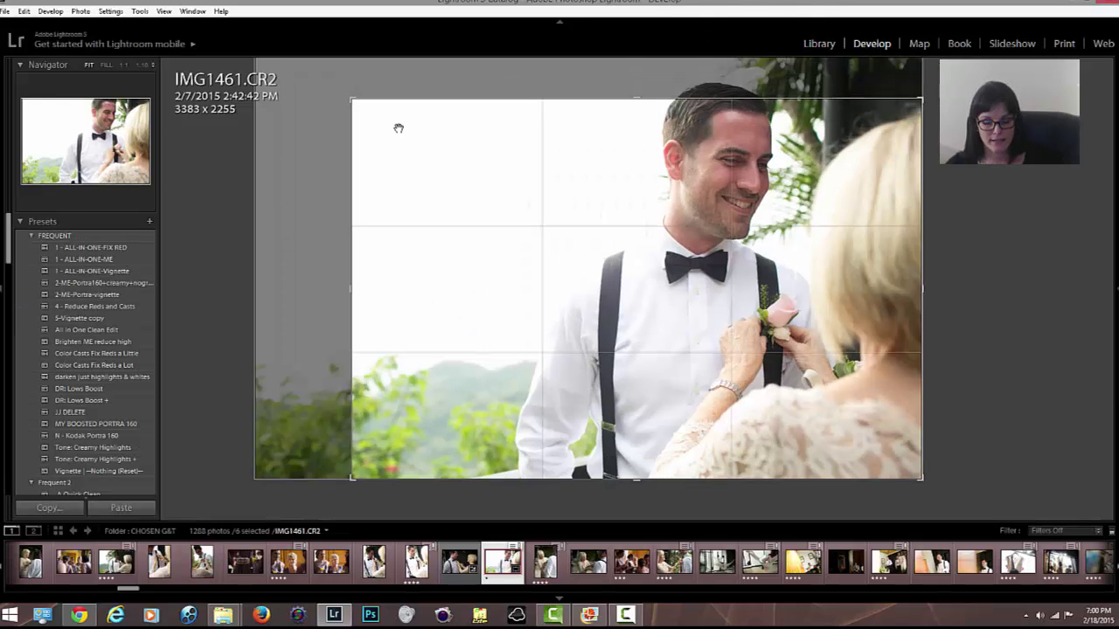
key(r)
key(F8)
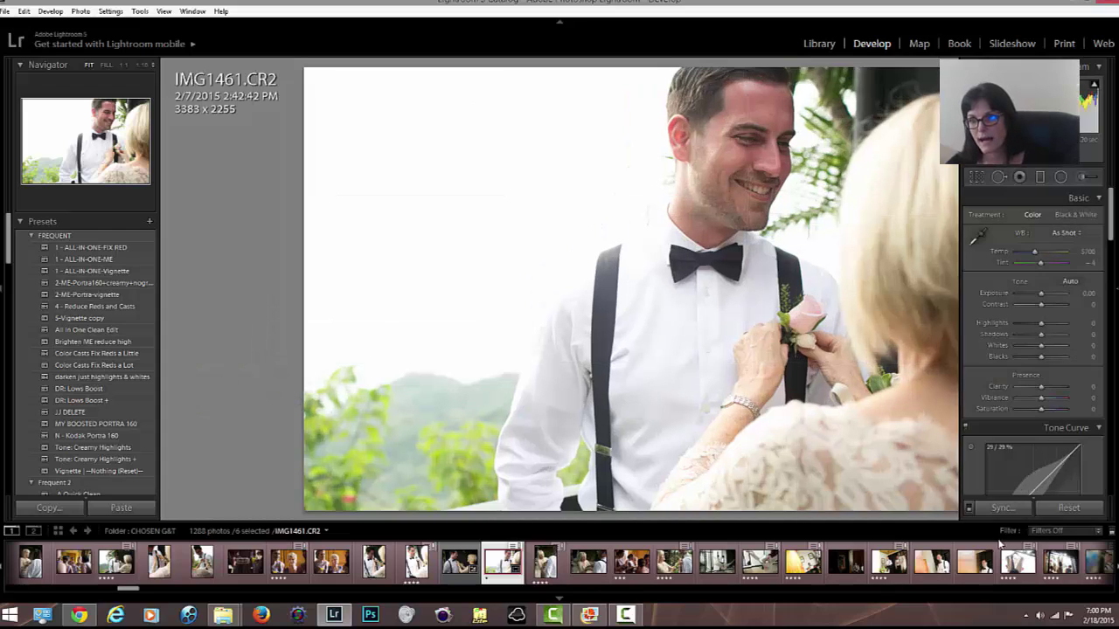
key(F8)
key(F8)
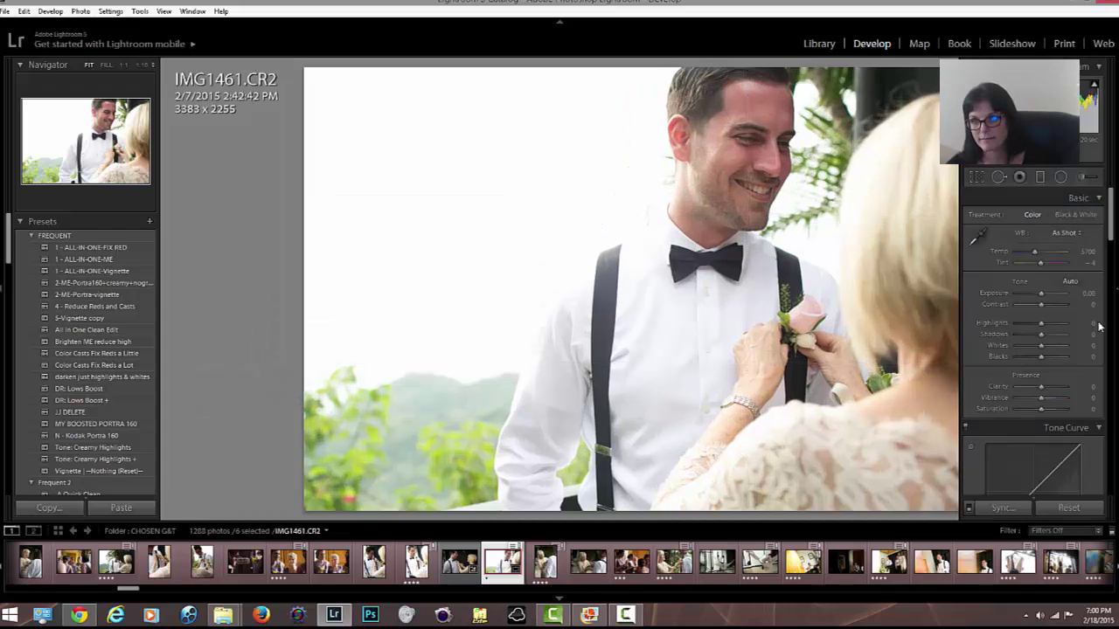
click(1001, 508)
click(486, 404)
click(760, 199)
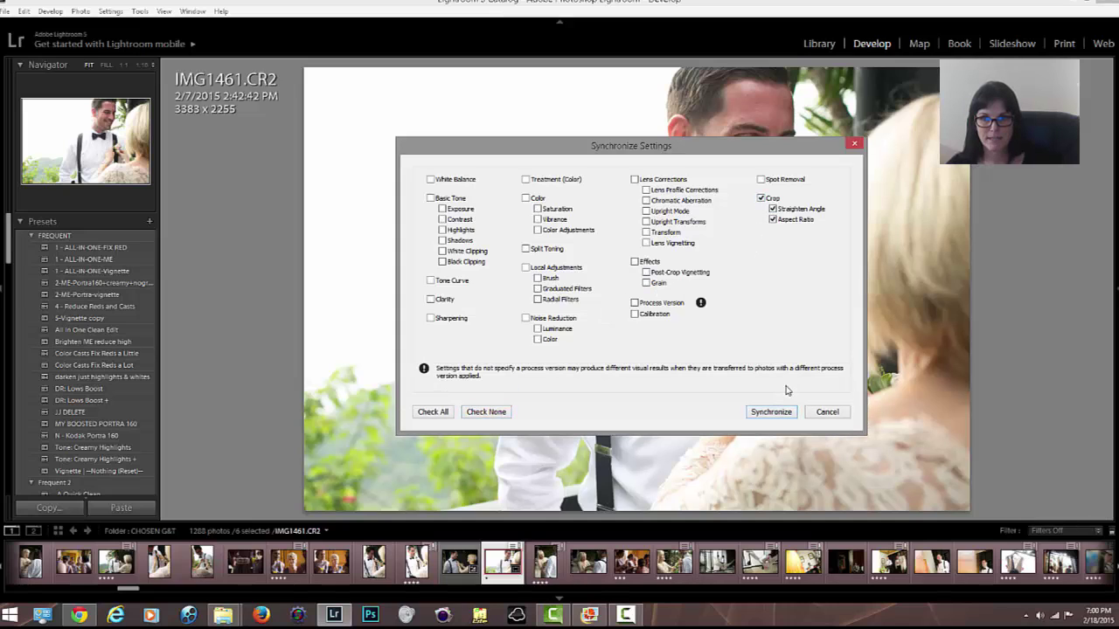
click(772, 412)
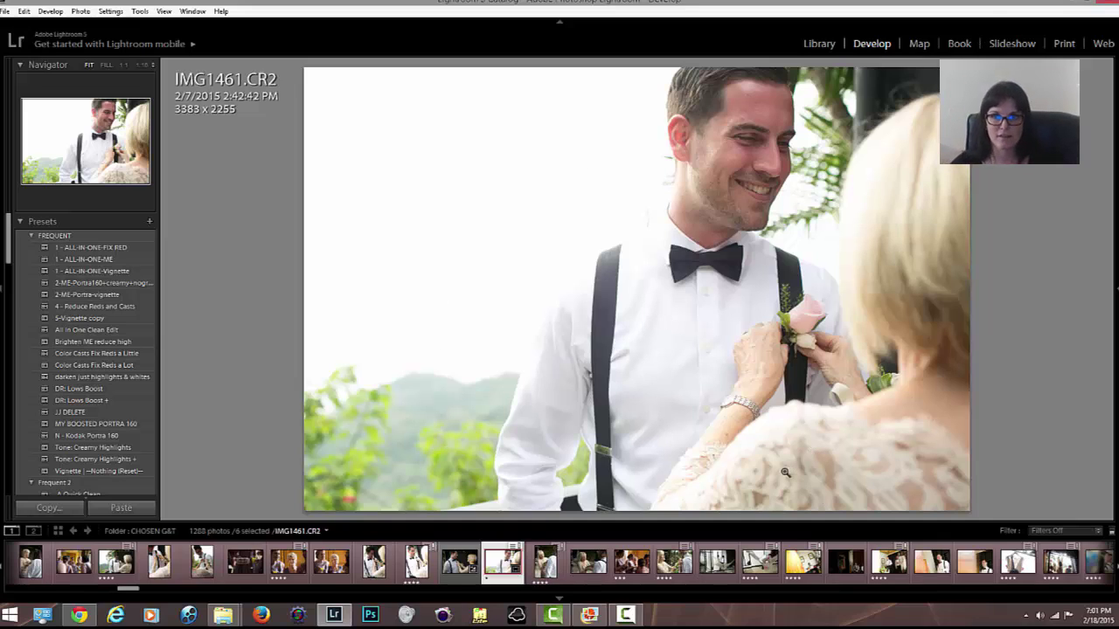
- Switch to the Library module to view the cropped IMG1461.CR2 and selected photos
click(819, 43)
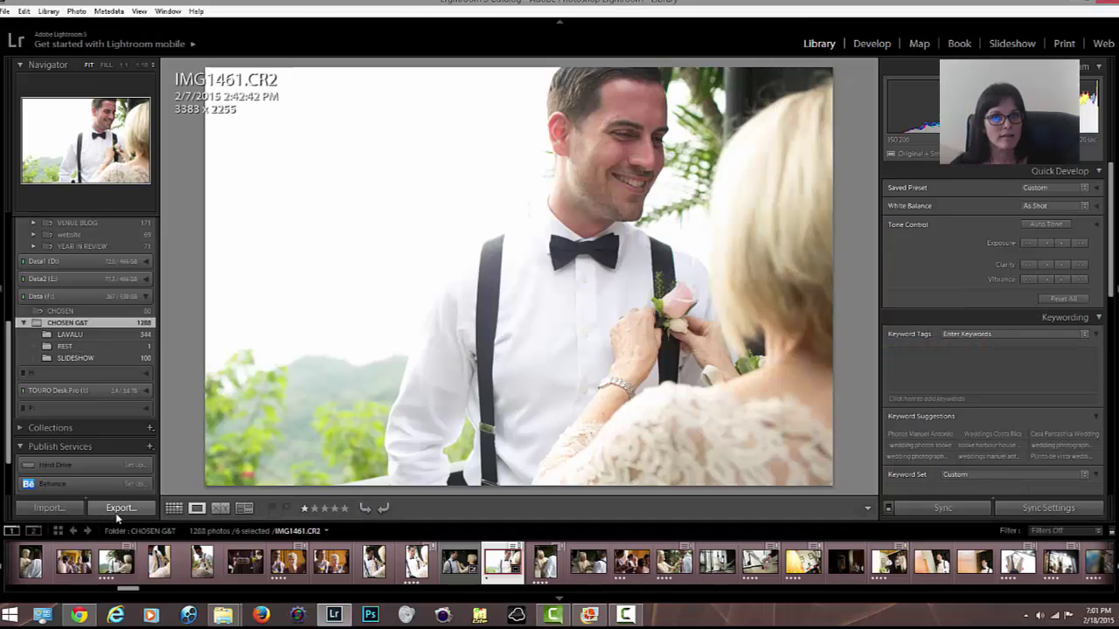
- Open Export for the six photos and set the destination to Data (F:) > wedding folder > EDITING
click(120, 508)
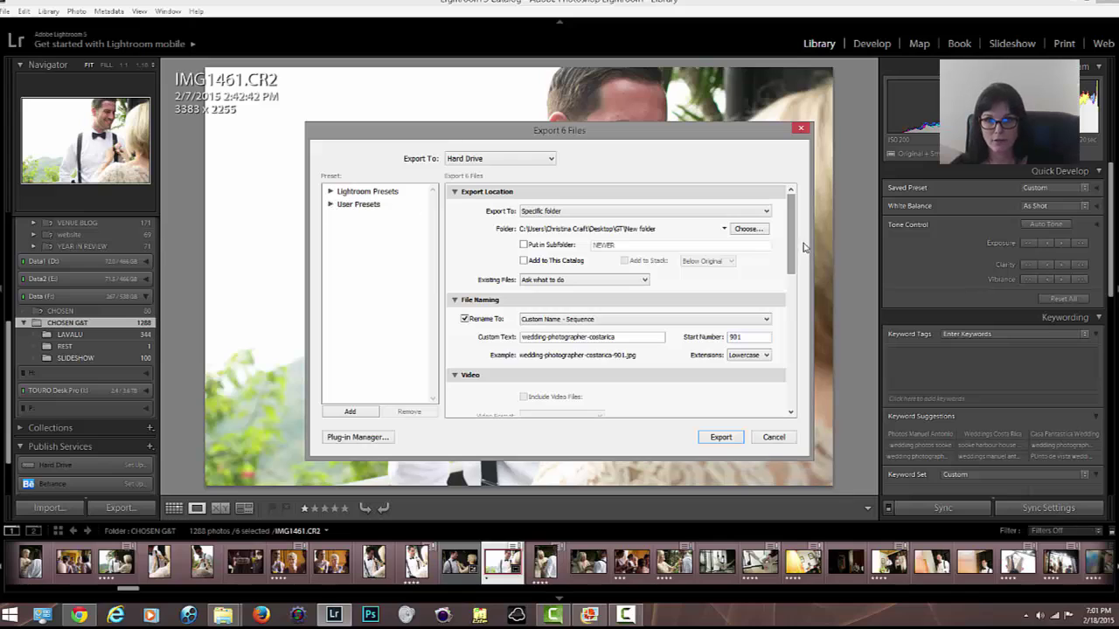
click(757, 231)
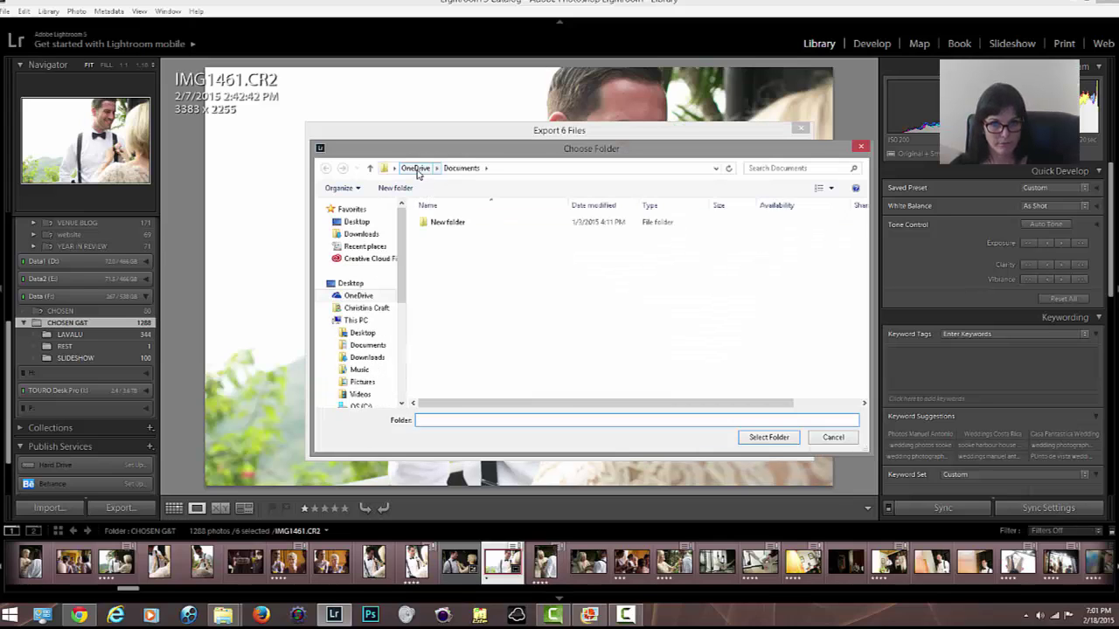
click(394, 168)
click(407, 228)
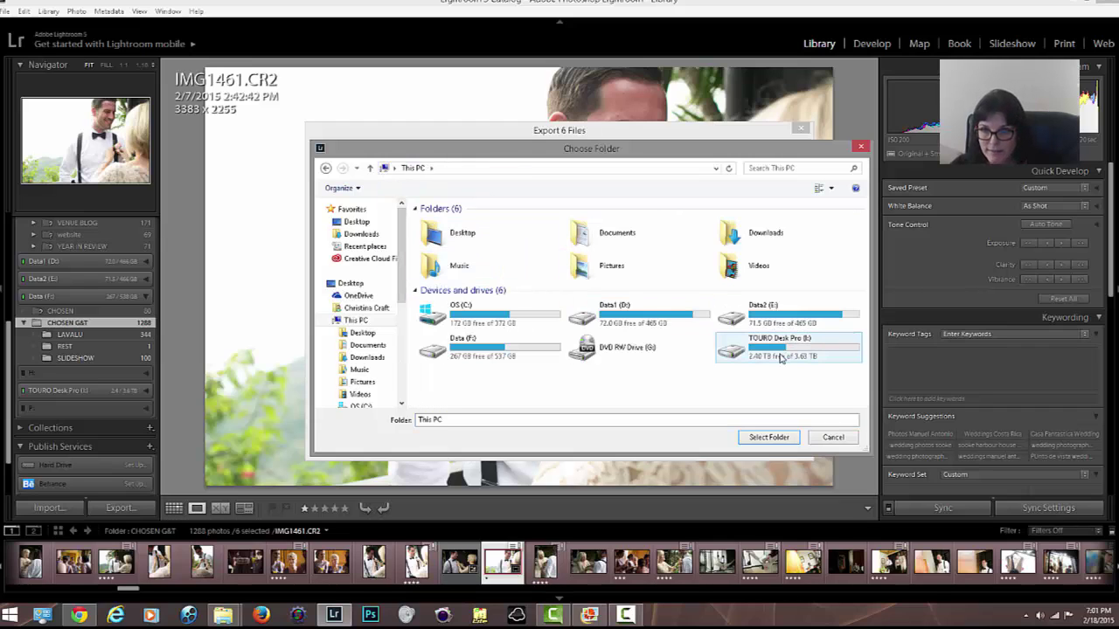
click(499, 354)
double_click(499, 354)
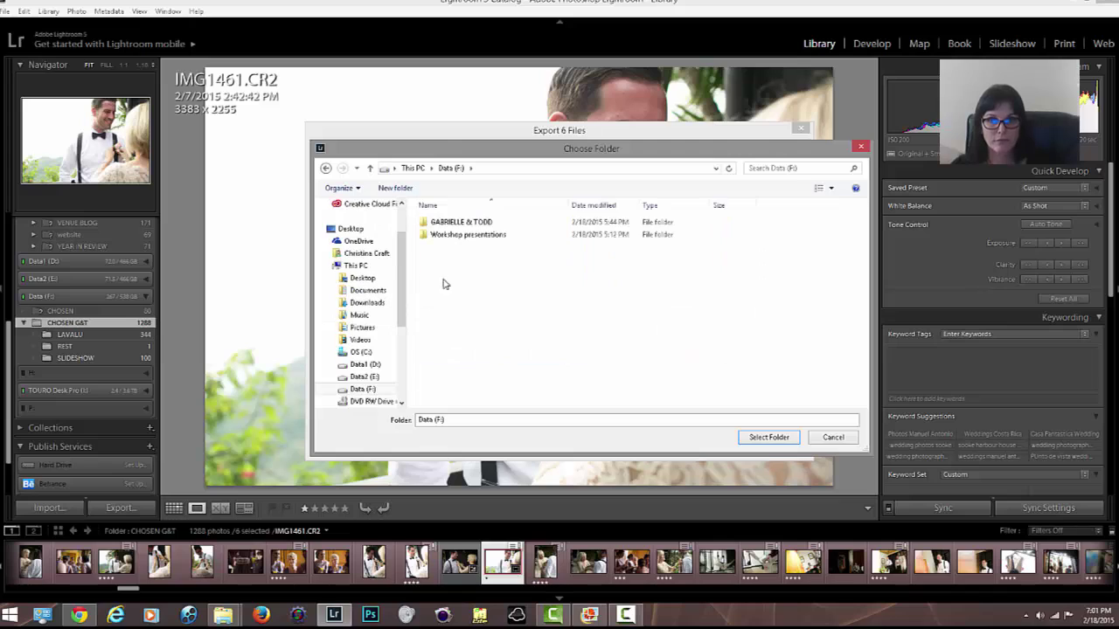
double_click(460, 225)
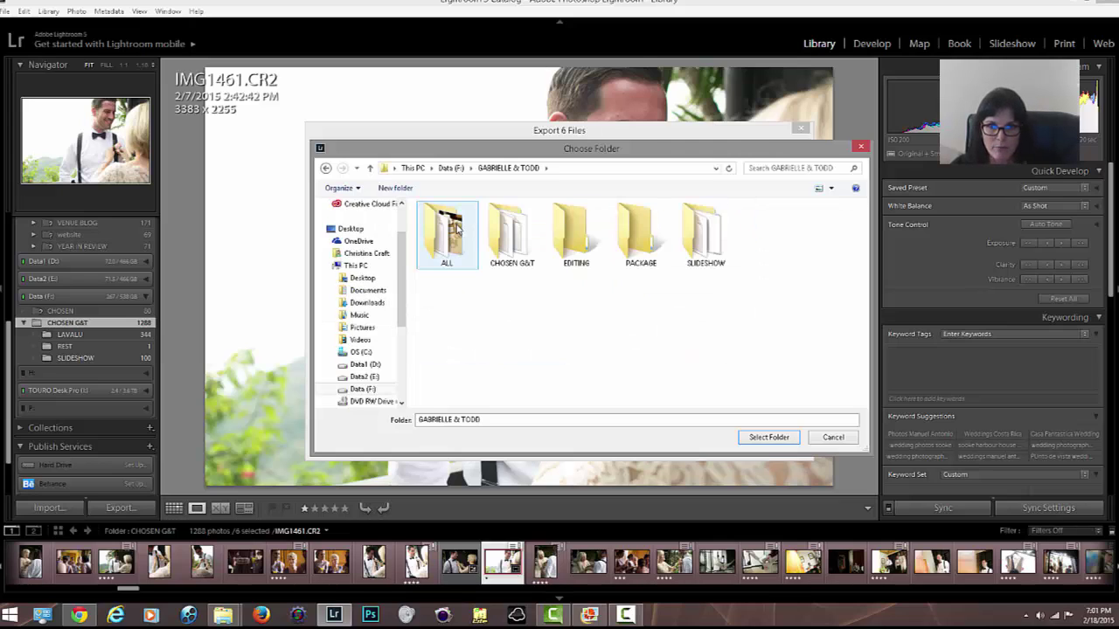
double_click(566, 241)
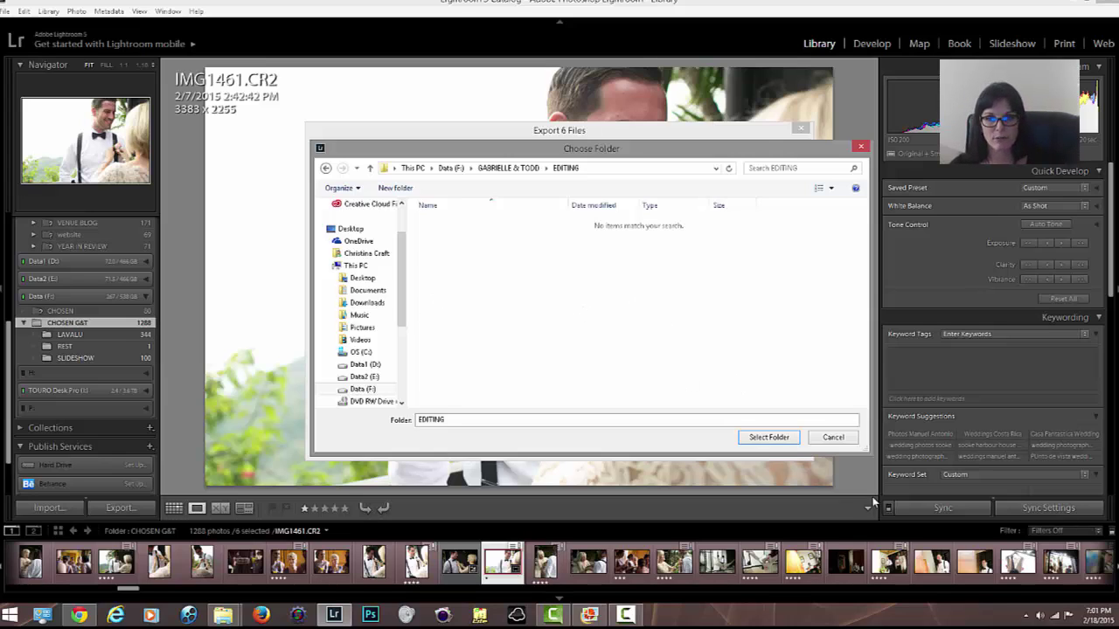
click(768, 437)
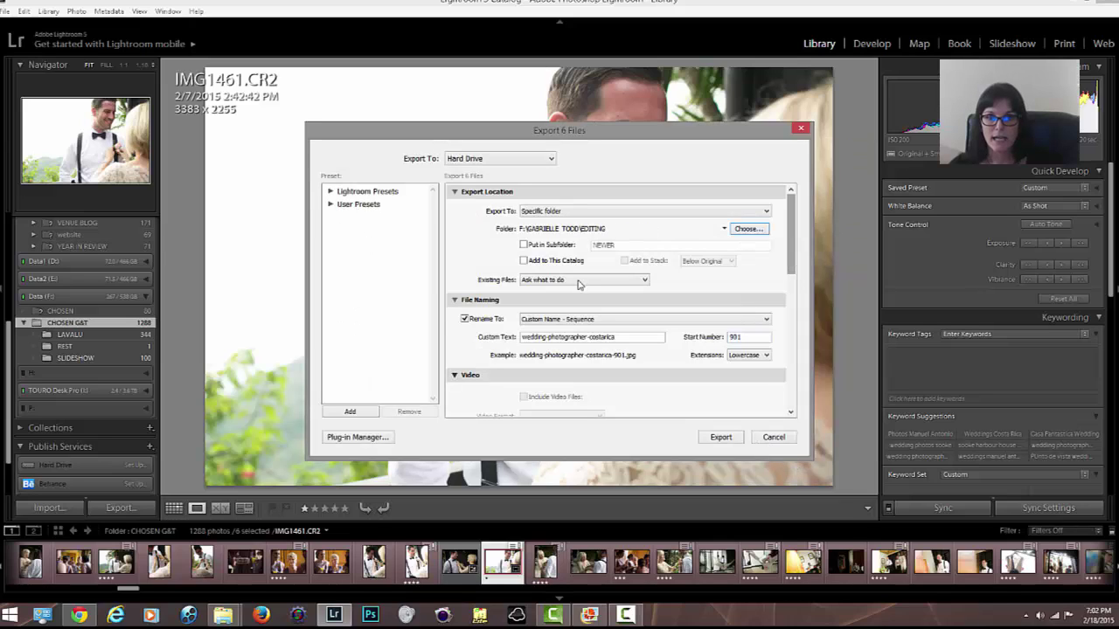
- Turn off Rename To and Resize to Fit, and set the export resolution to 300
click(465, 319)
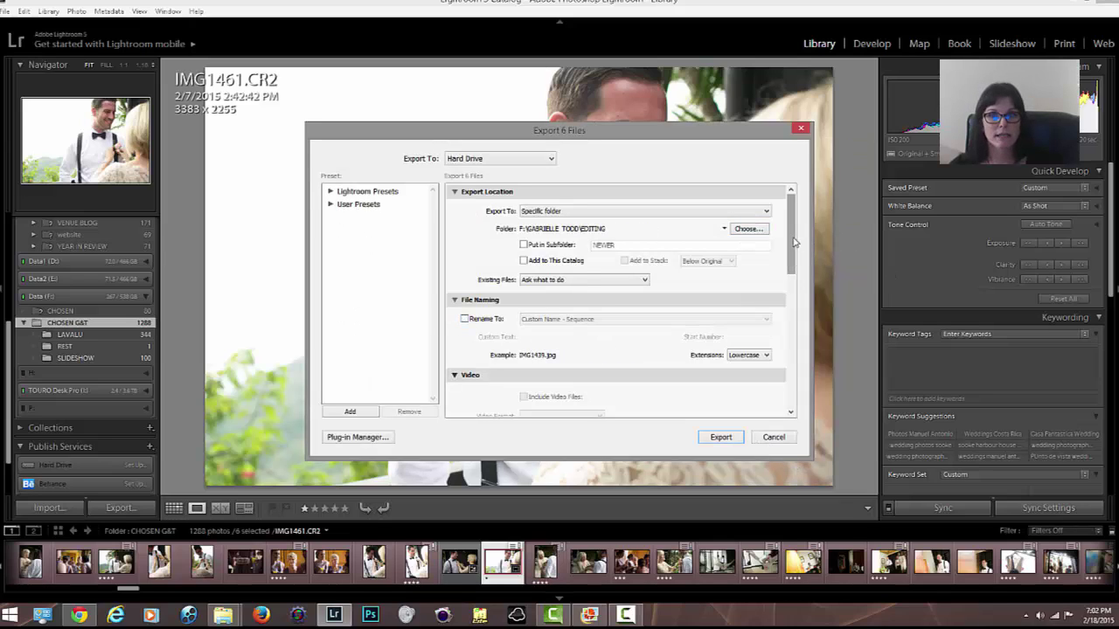
mouse_move(788, 257)
mouse_down()
mouse_move(797, 399)
mouse_move(804, 241)
mouse_up()
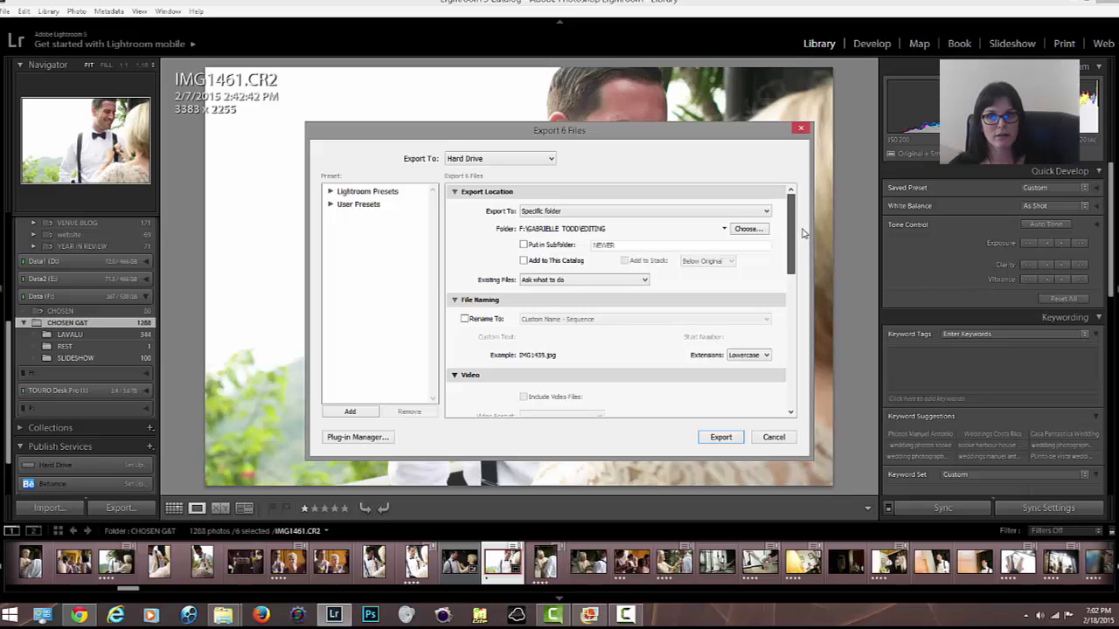
drag(796, 245, 793, 215)
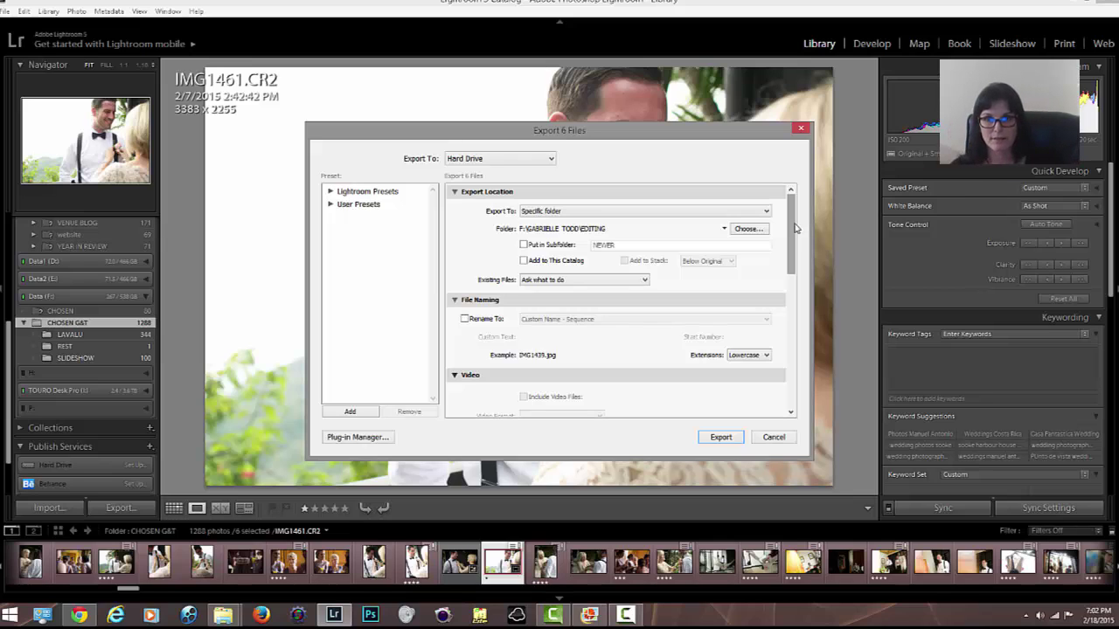
drag(792, 234, 786, 302)
click(470, 354)
scroll(794, 308, down, 2)
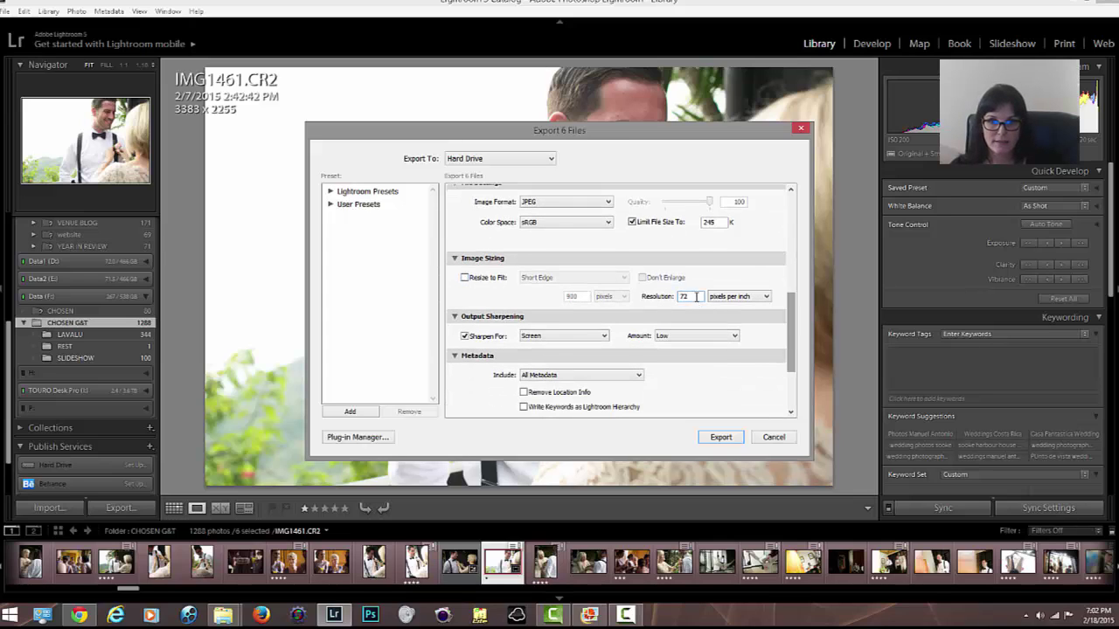
double_click(693, 296)
text(300)
- Turn off output sharpening and the watermark, then cancel the Export dialog
scroll(792, 343, down, 1)
scroll(792, 343, down, 2)
click(465, 250)
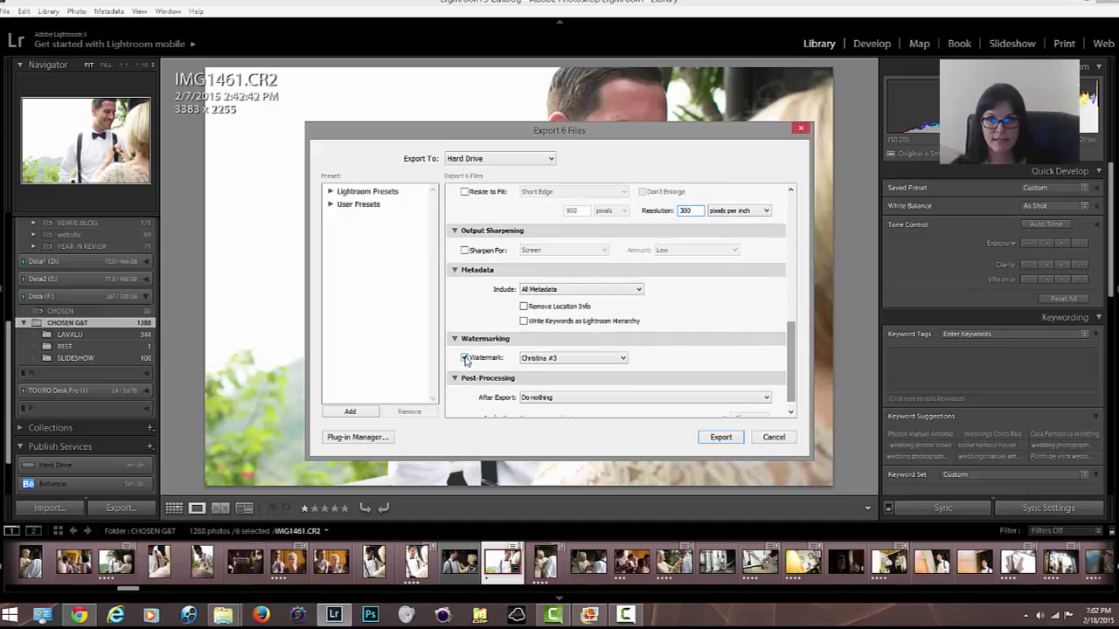
click(465, 358)
scroll(794, 374, down, 1)
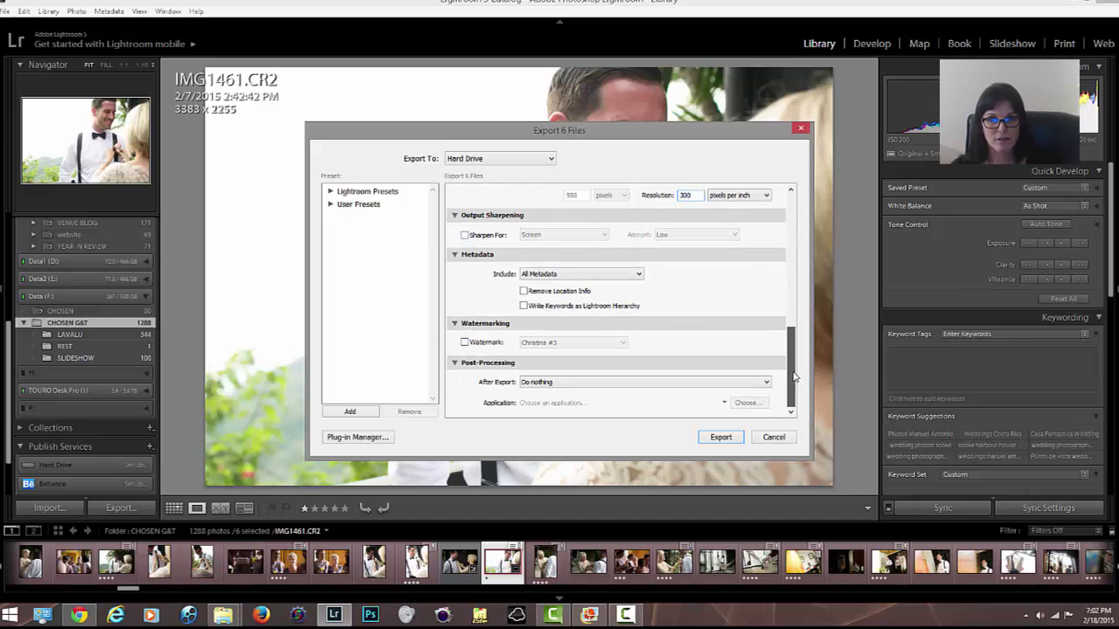
click(772, 439)
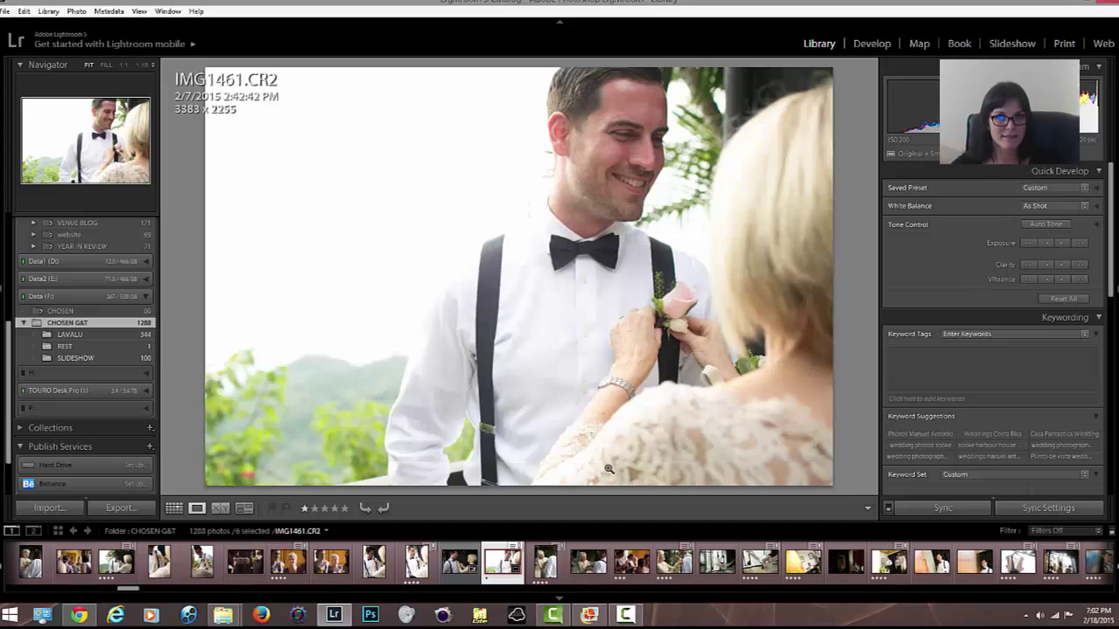